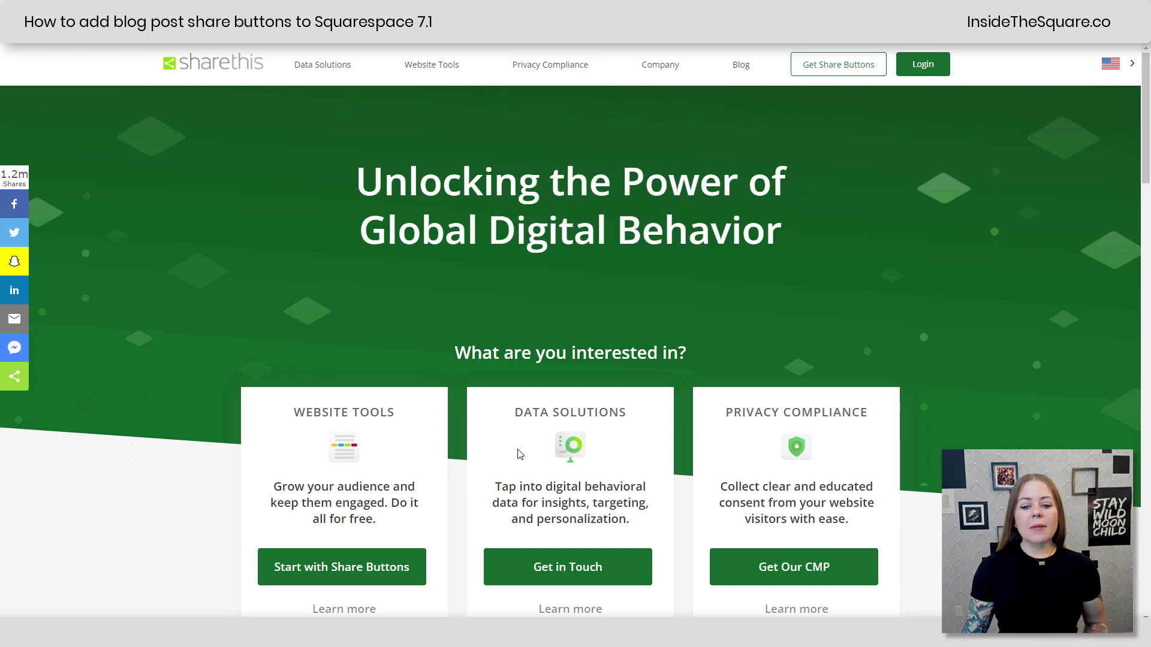
Step: Begin the share-button setup and pick the Inline Share Buttons tool
{"action": "left_click", "coordinate": [339, 577]}
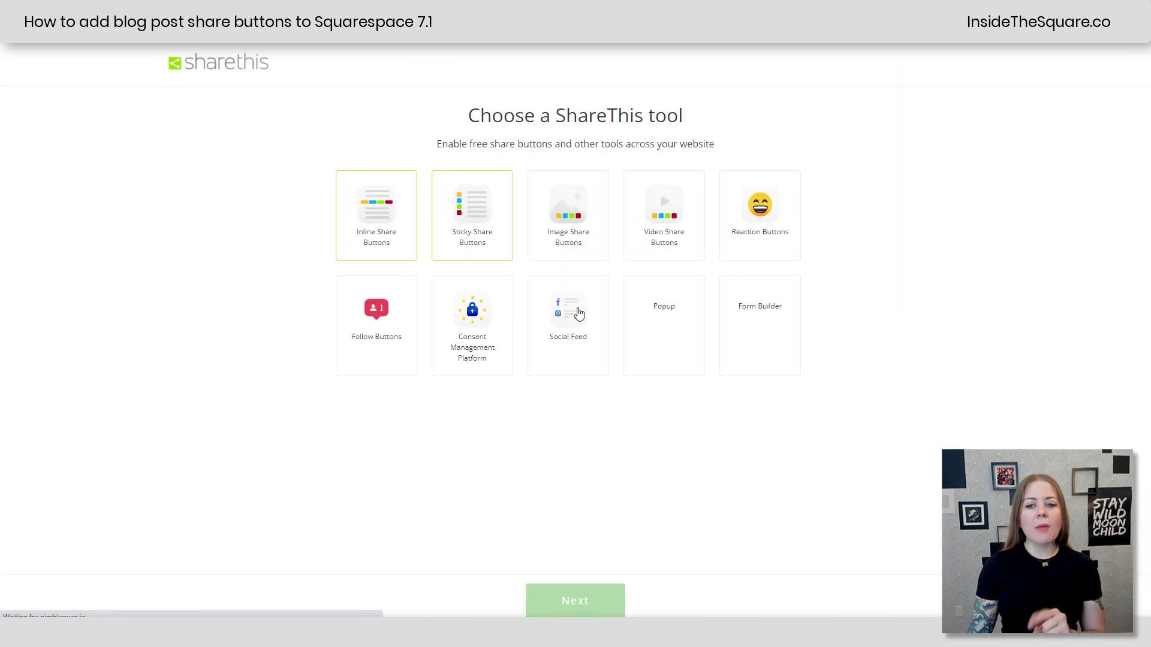
{"action": "left_click", "coordinate": [395, 228]}
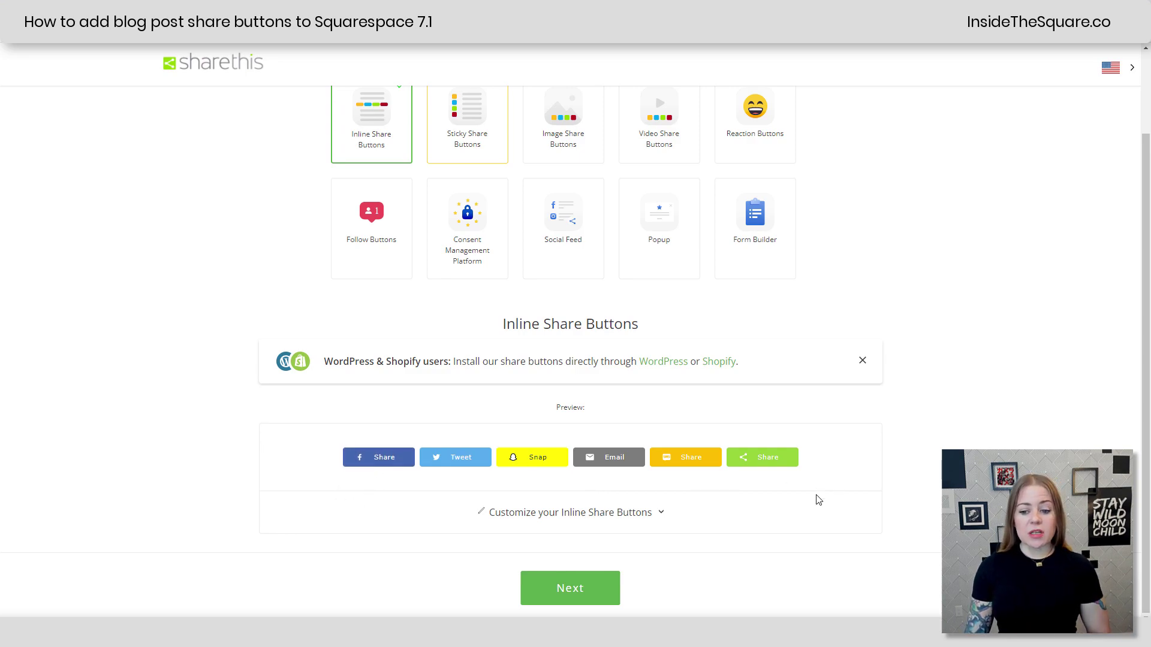
Step: Swap Snapchat for Messenger, Pinterest and LinkedIn, ordering Facebook, Messenger, Pin first
{"action": "left_click", "coordinate": [621, 515]}
{"action": "scroll", "coordinate": [611, 497], "scroll_direction": "down", "scroll_amount": 4}
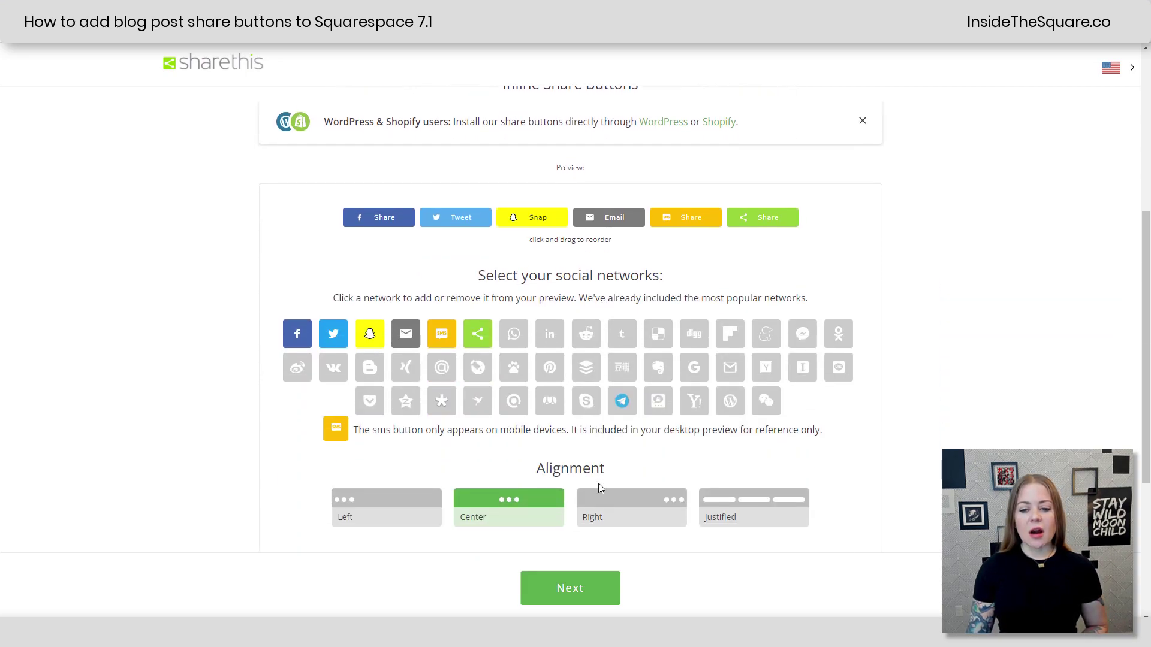
{"action": "left_click", "coordinate": [365, 341]}
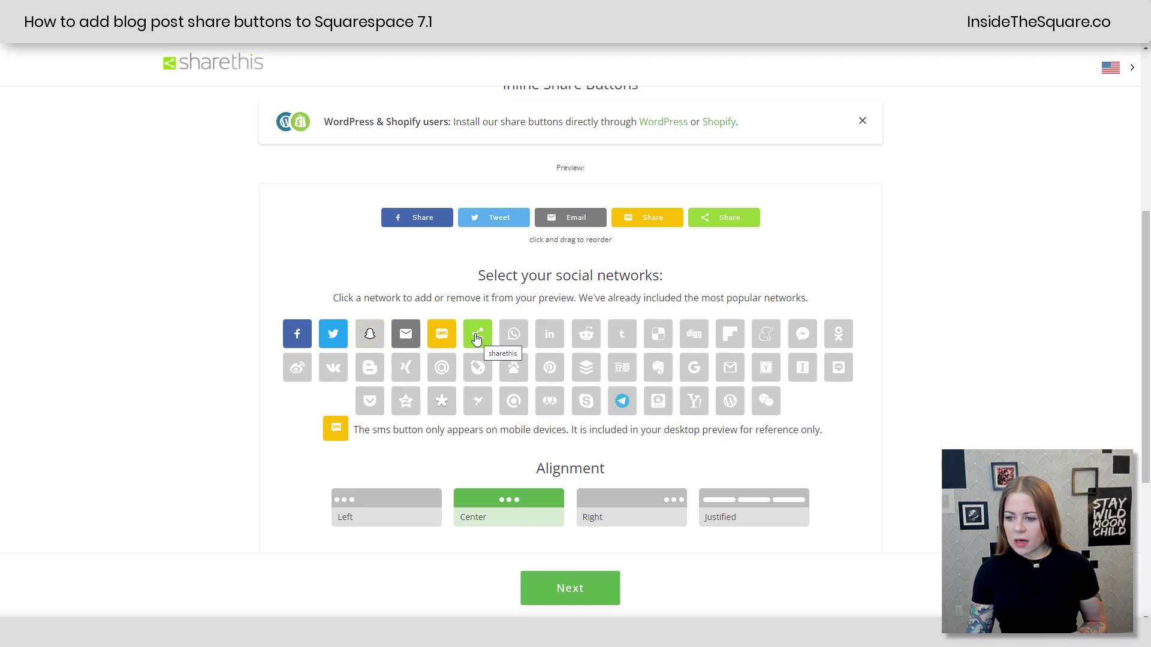
{"action": "left_click", "coordinate": [803, 334]}
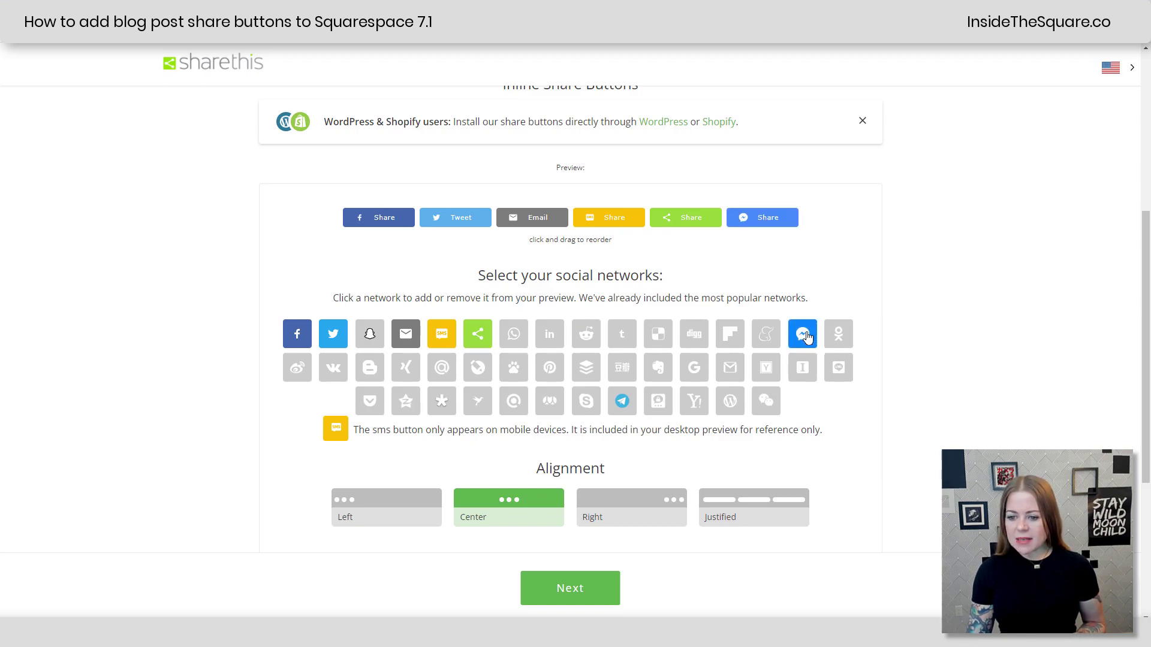
{"action": "left_click", "coordinate": [549, 373]}
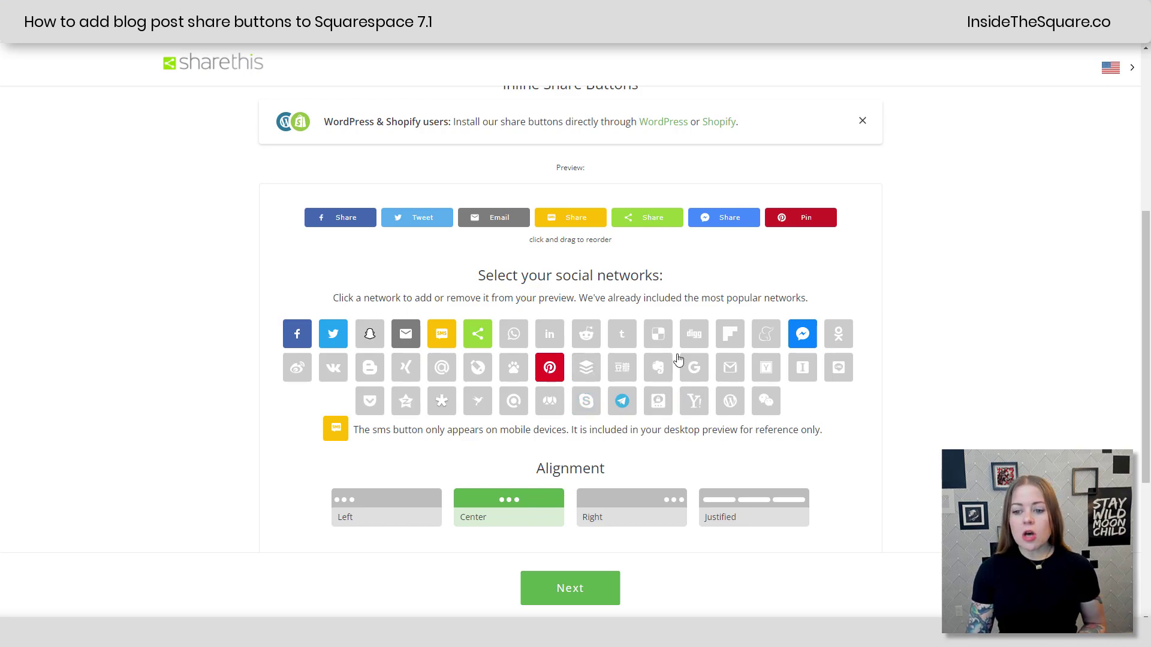
{"action": "left_click", "coordinate": [540, 337]}
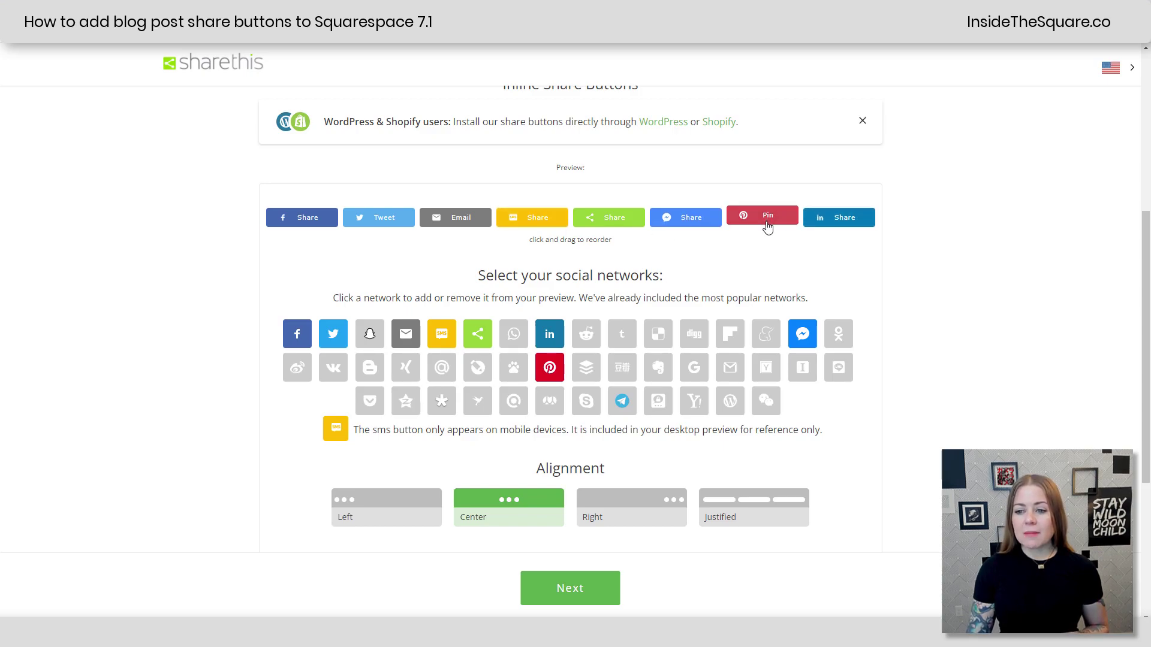
{"action": "left_click_drag", "start_coordinate": [764, 217], "coordinate": [386, 231]}
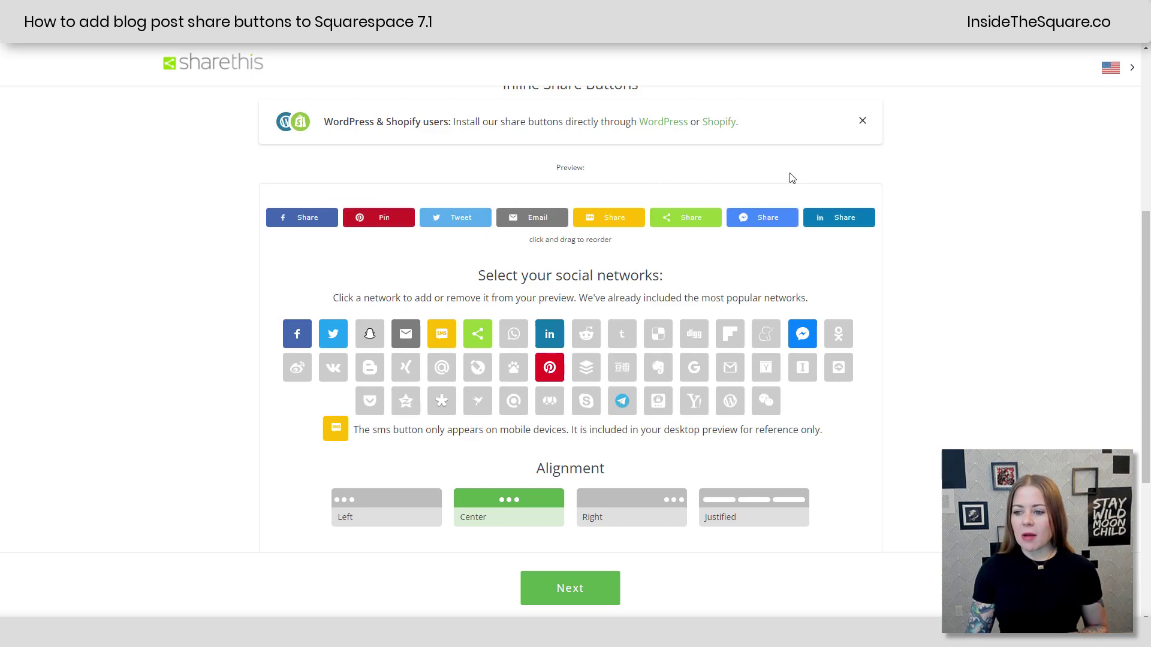
{"action": "left_click_drag", "start_coordinate": [764, 217], "coordinate": [390, 223]}
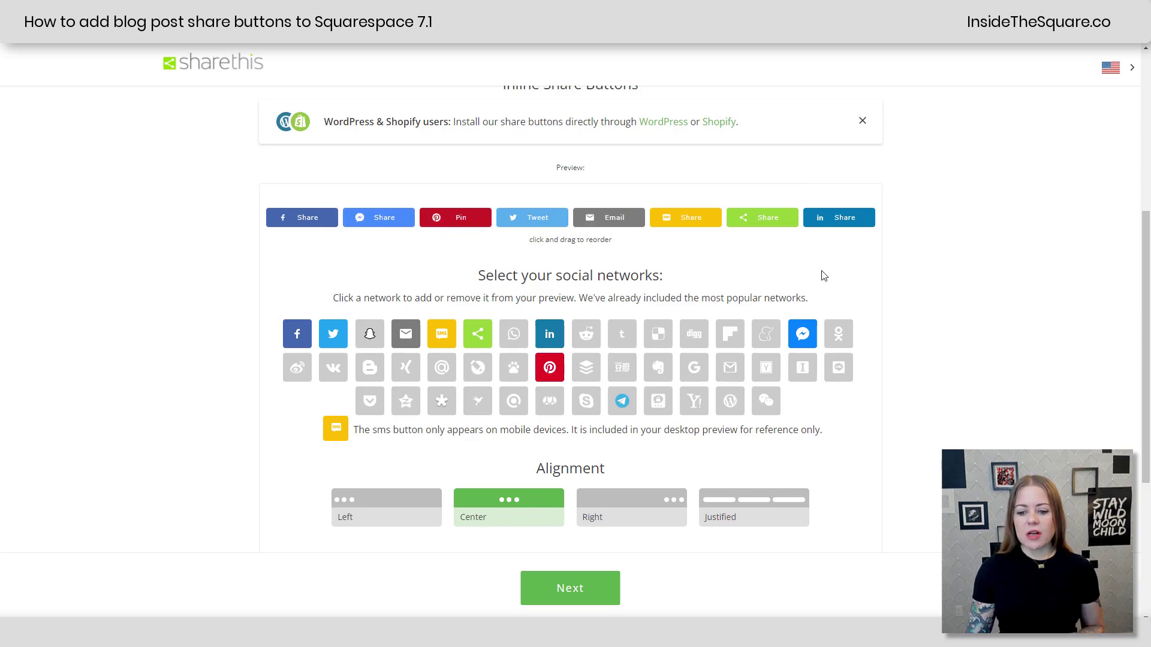
Step: Set the button colour to White, after briefly trying Social, and continue
{"action": "scroll", "coordinate": [753, 387], "scroll_direction": "down", "scroll_amount": 1}
{"action": "scroll", "coordinate": [753, 387], "scroll_direction": "down", "scroll_amount": 3}
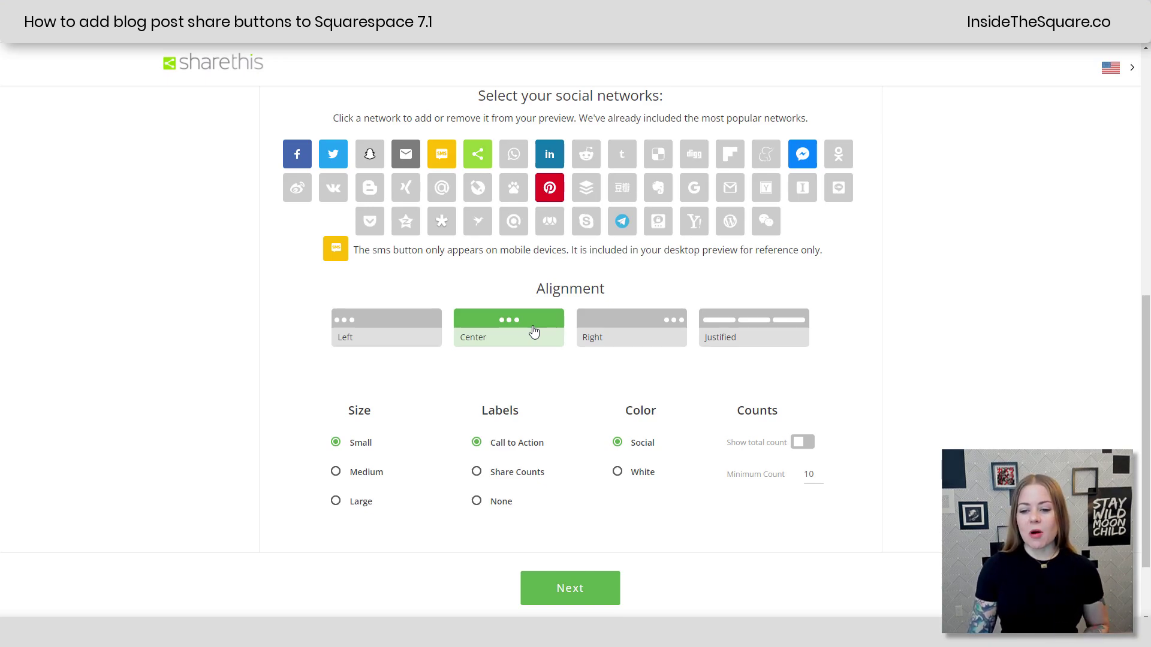
{"action": "scroll", "coordinate": [367, 412], "scroll_direction": "down", "scroll_amount": 1}
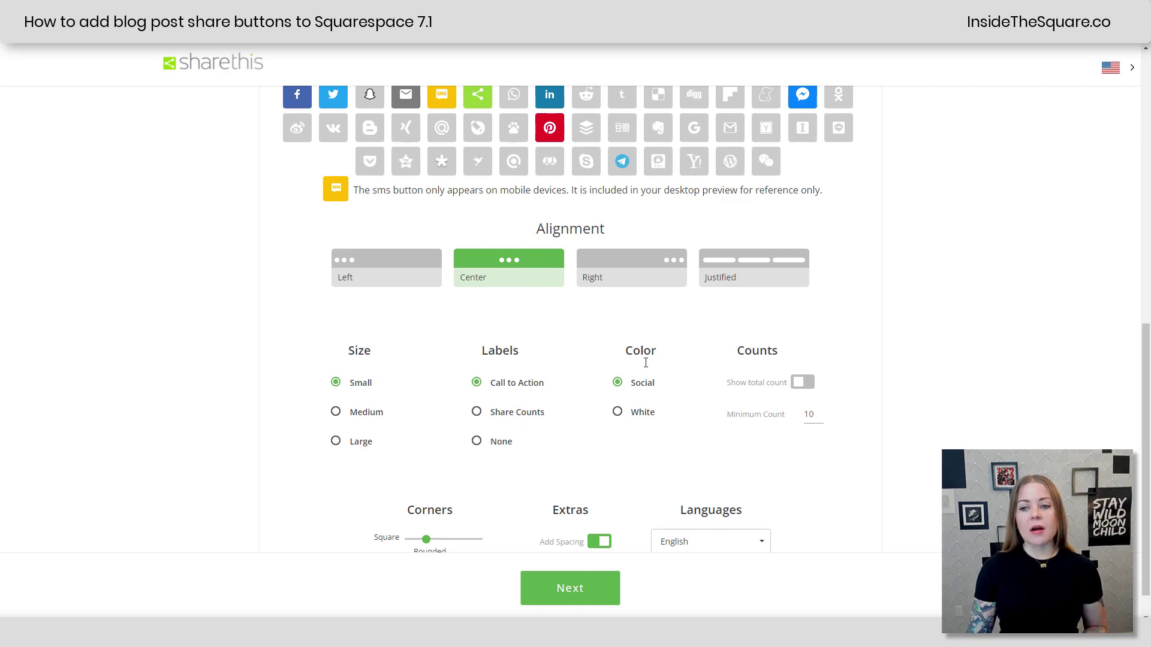
{"action": "left_click", "coordinate": [646, 413]}
{"action": "scroll", "coordinate": [694, 395], "scroll_direction": "up", "scroll_amount": 5}
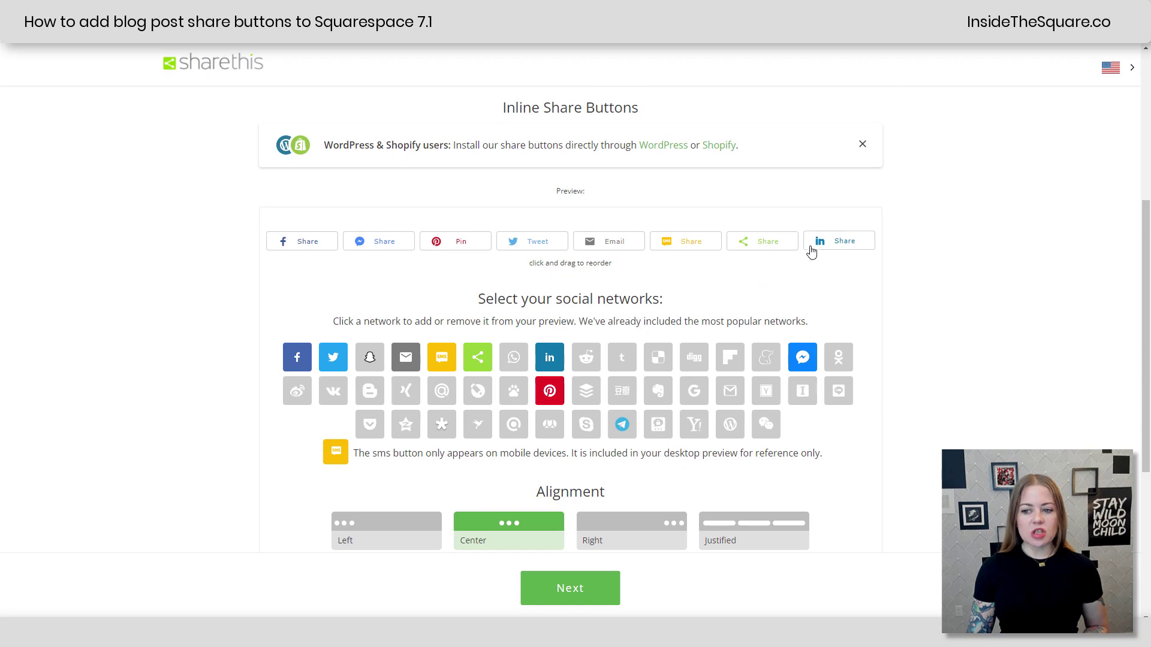
{"action": "scroll", "coordinate": [732, 457], "scroll_direction": "down", "scroll_amount": 5}
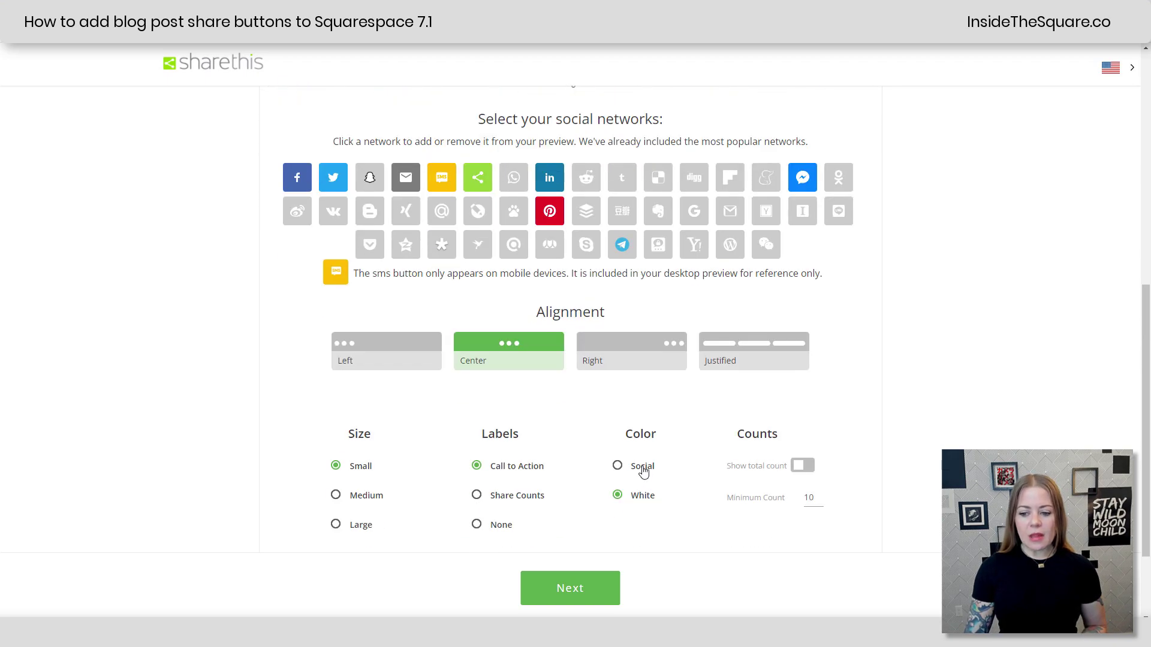
{"action": "left_click", "coordinate": [639, 467]}
{"action": "scroll", "coordinate": [693, 426], "scroll_direction": "up", "scroll_amount": 4}
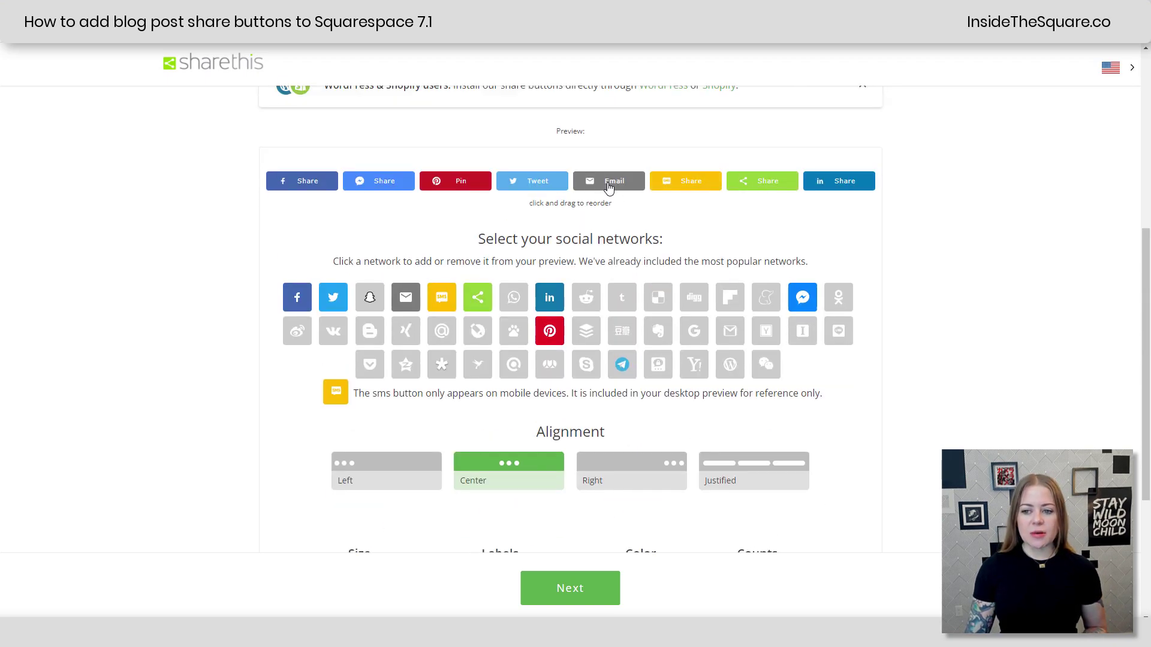
{"action": "scroll", "coordinate": [577, 216], "scroll_direction": "down", "scroll_amount": 3}
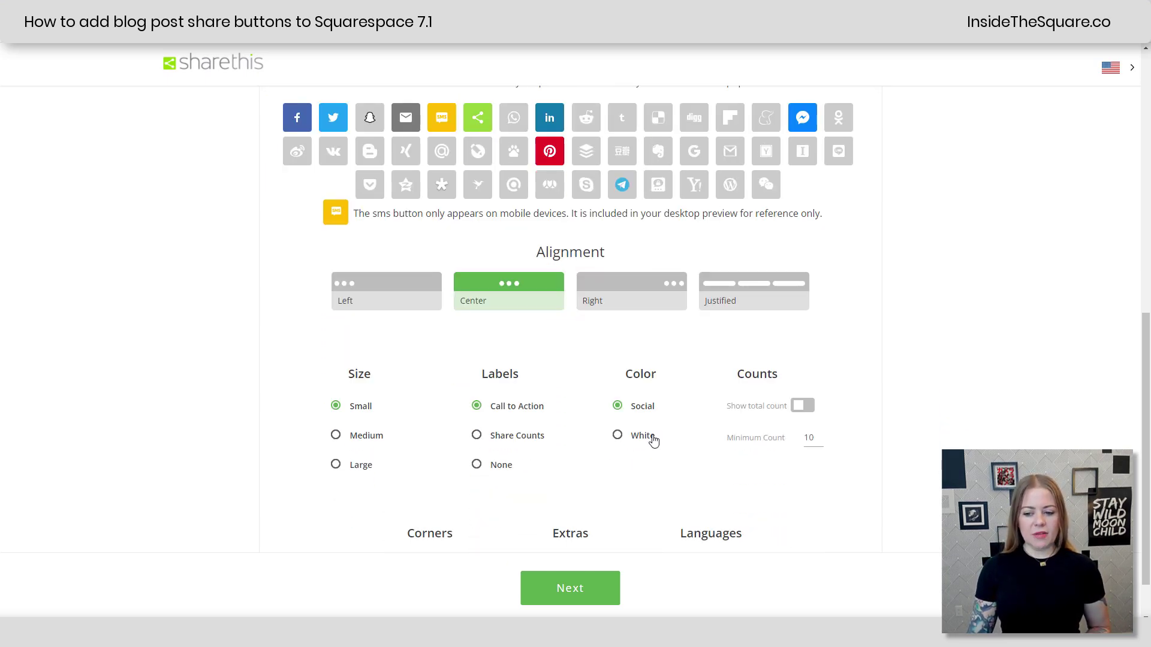
{"action": "left_click", "coordinate": [652, 438]}
{"action": "scroll", "coordinate": [684, 416], "scroll_direction": "up", "scroll_amount": 4}
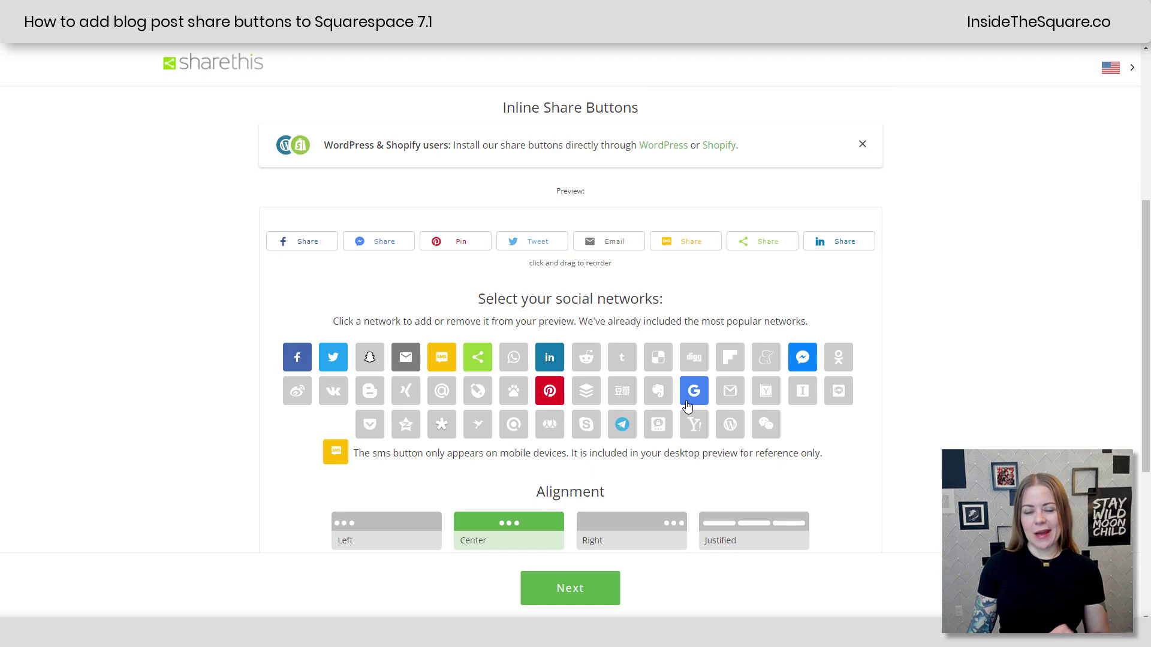
{"action": "scroll", "coordinate": [687, 406], "scroll_direction": "down", "scroll_amount": 5}
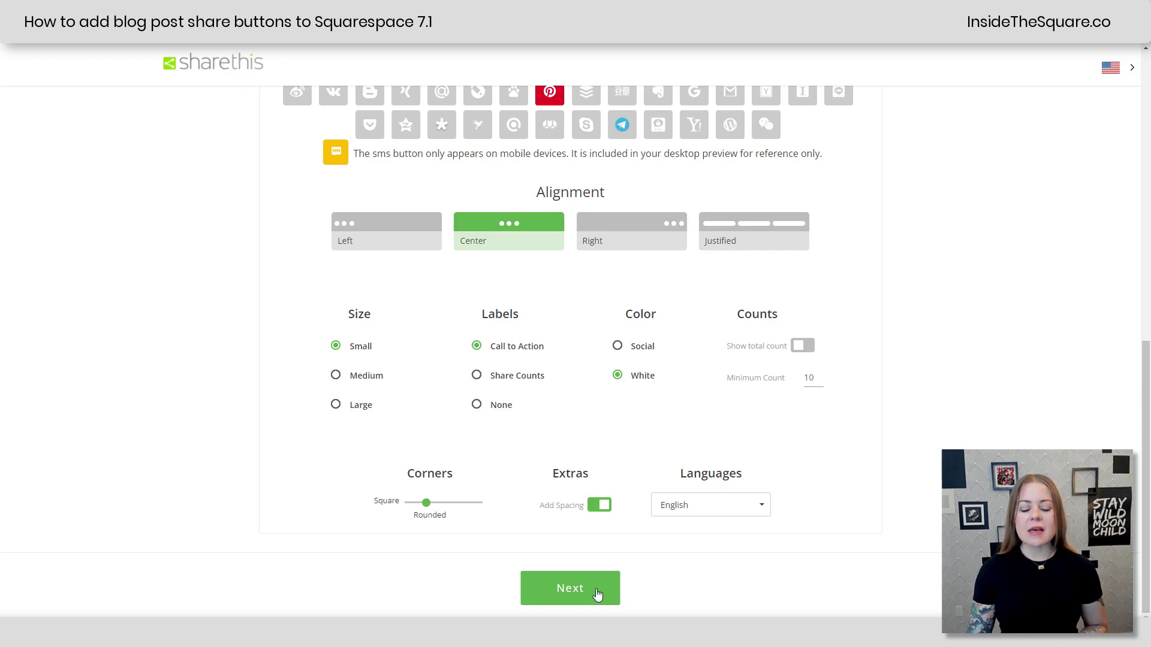
{"action": "left_click", "coordinate": [597, 595]}
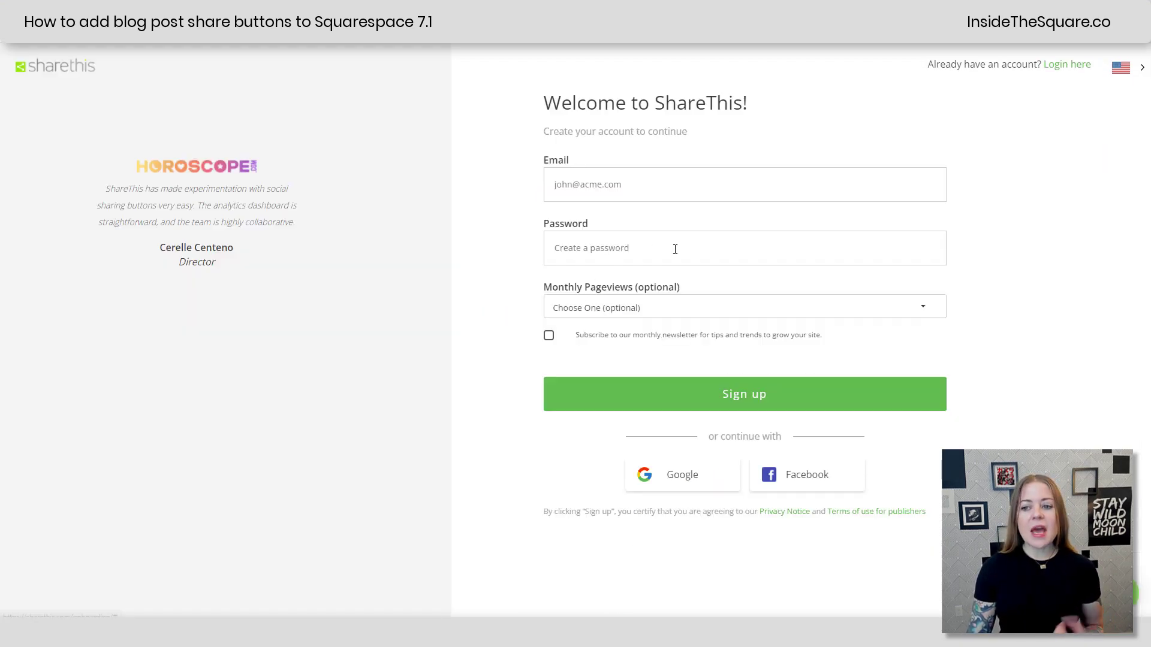
Step: Sign up with the account e-mail and a password, pageviews left blank, newsletter ticked
{"action": "left_click", "coordinate": [683, 181]}
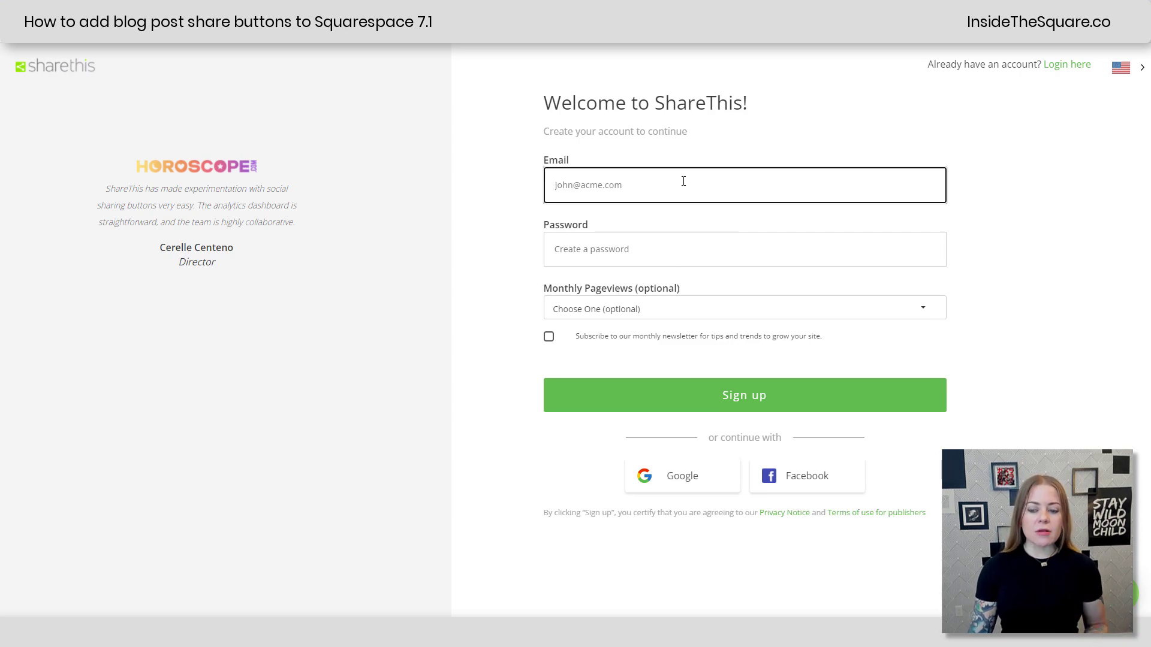
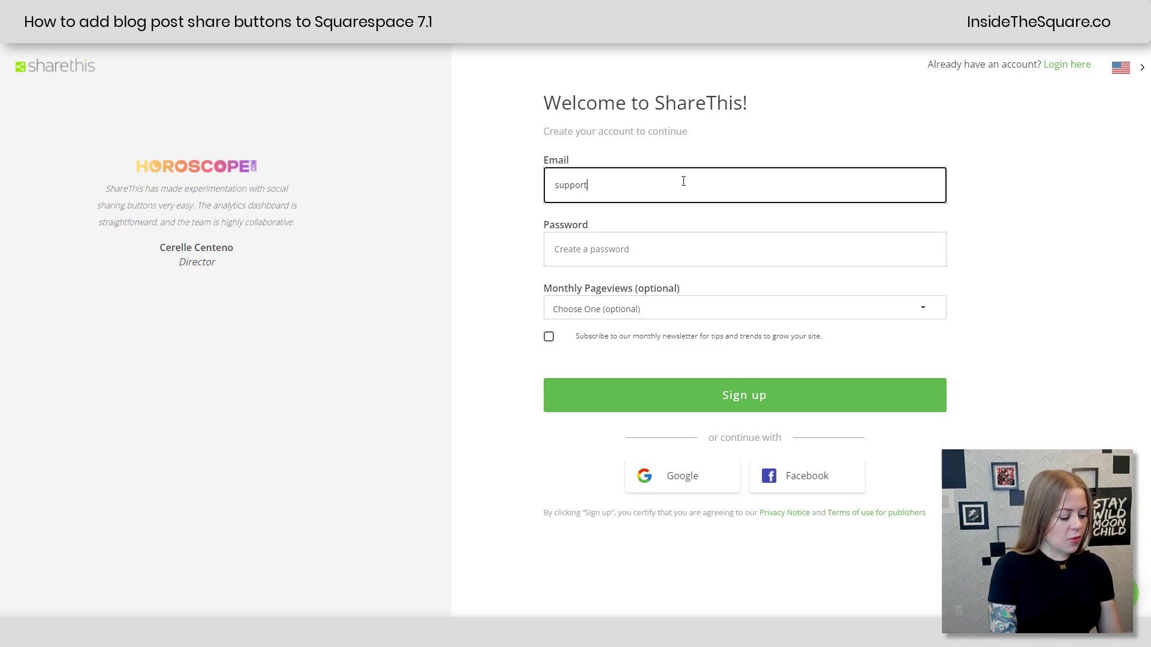
{"action": "left_click", "coordinate": [651, 245]}
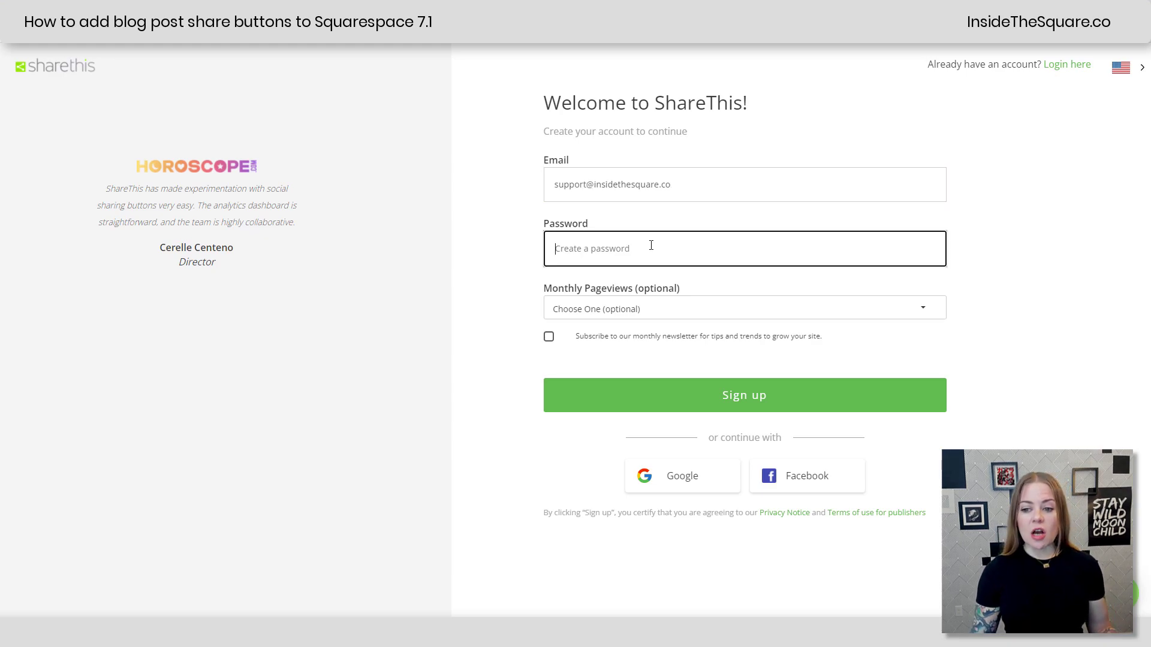
{"action": "type", "text": "•••••••••••"}
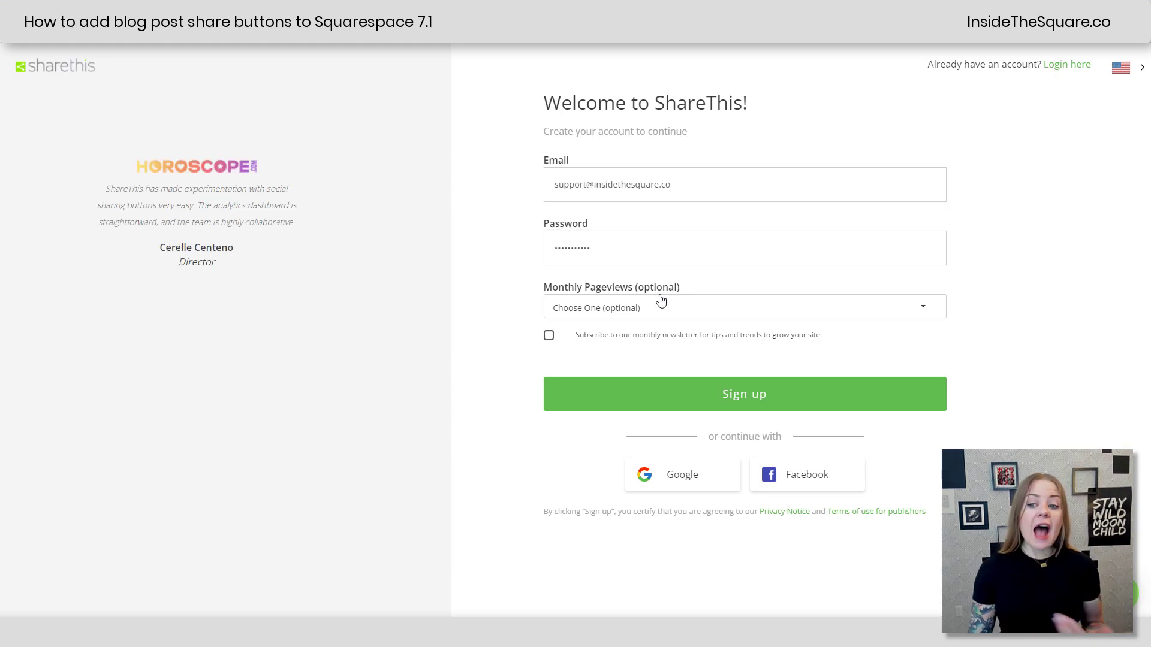
{"action": "left_click", "coordinate": [667, 308]}
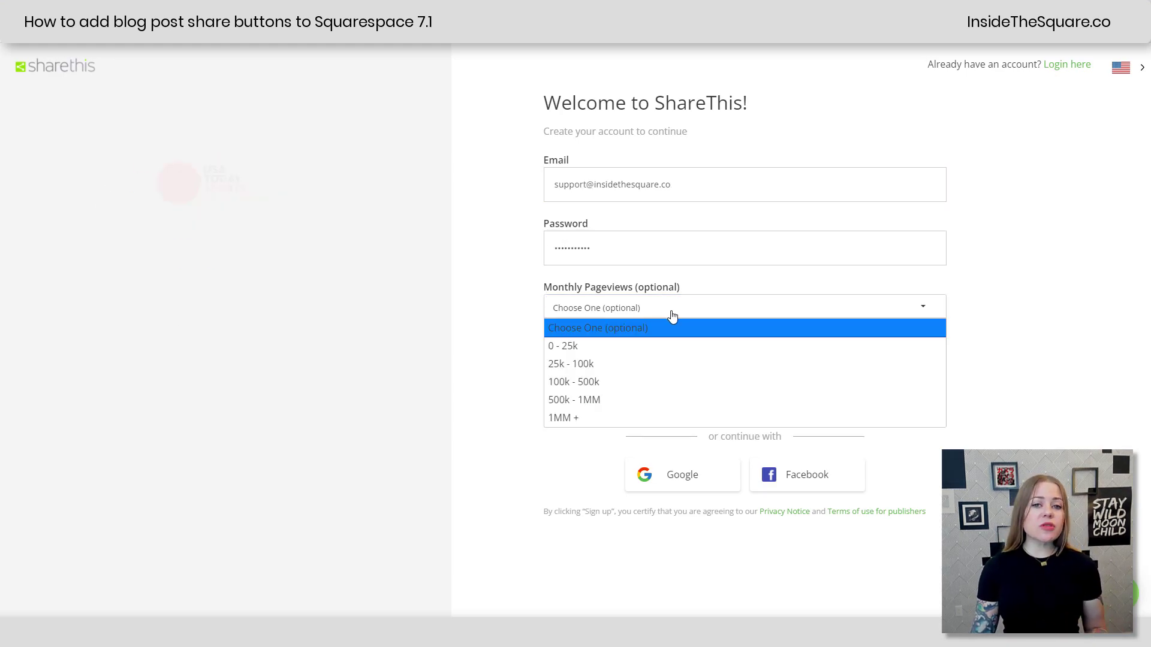
{"action": "left_click", "coordinate": [503, 327]}
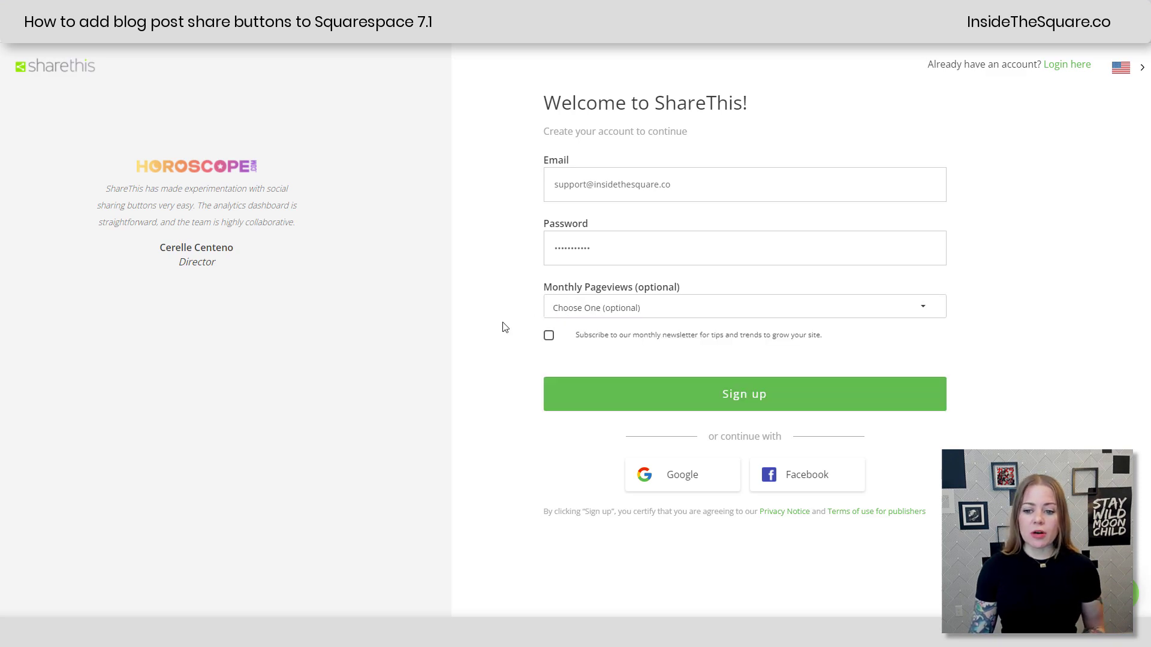
{"action": "left_click", "coordinate": [548, 335]}
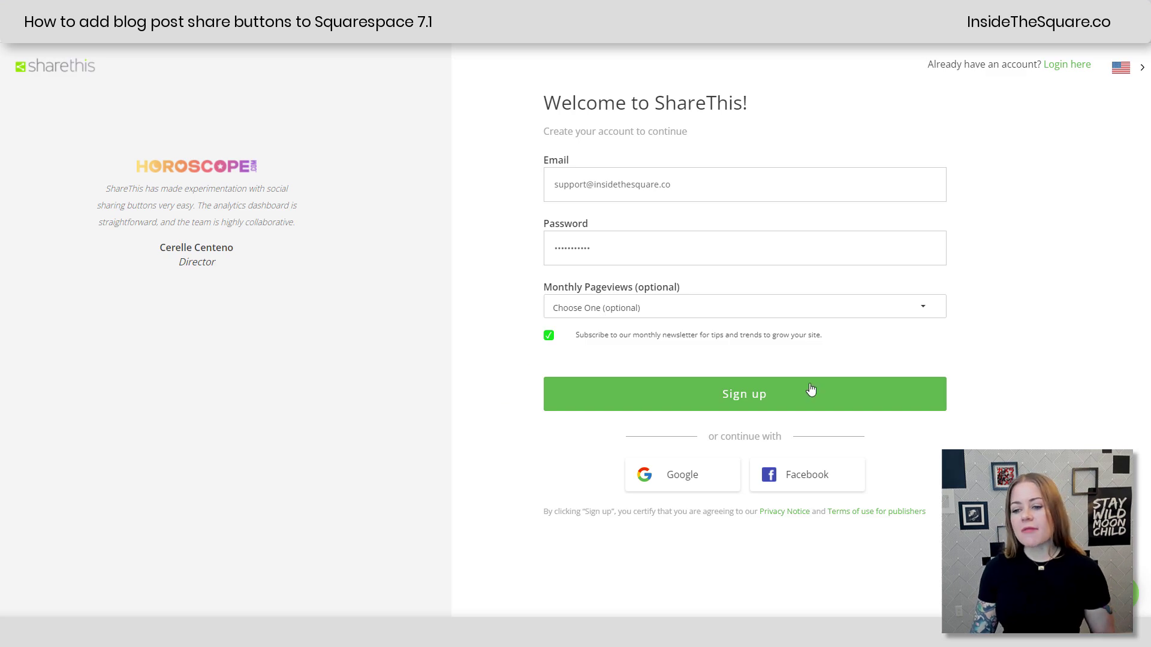
{"action": "left_click", "coordinate": [771, 397]}
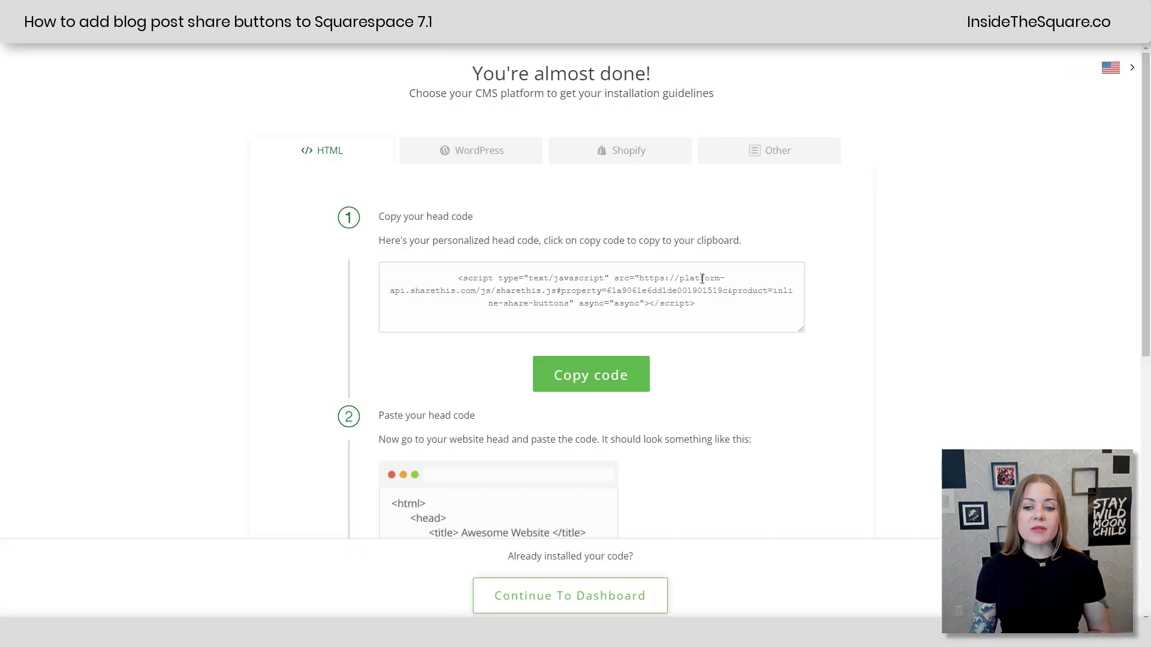
Step: Copy the personalised ShareThis head code for the inline buttons
{"action": "left_click", "coordinate": [611, 379]}
{"action": "key", "text": "ctrl+c"}
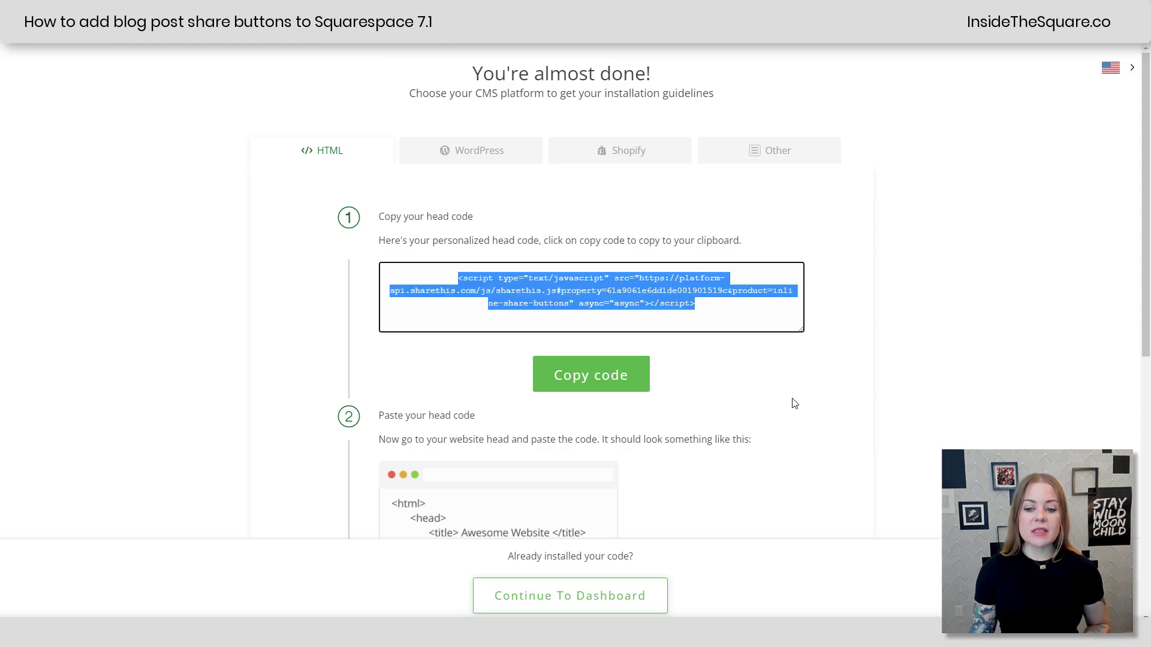
{"action": "scroll", "coordinate": [790, 410], "scroll_direction": "down", "scroll_amount": 4}
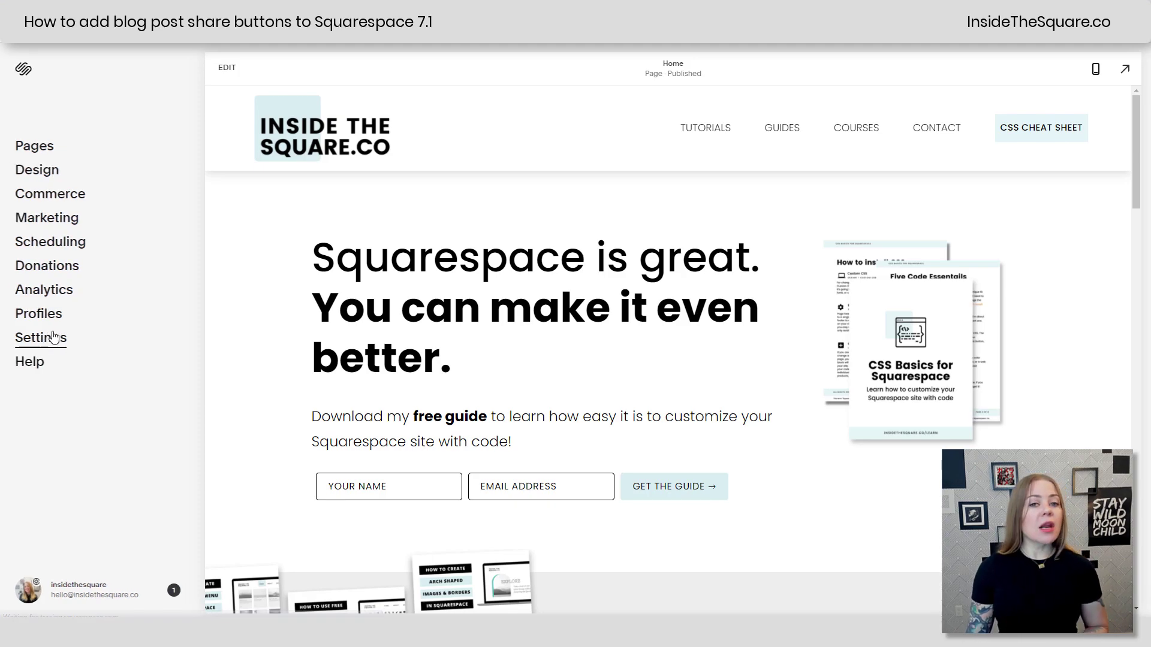
Step: Go to Settings > Advanced > Code Injection and scroll to the Header code
{"action": "left_click", "coordinate": [53, 340]}
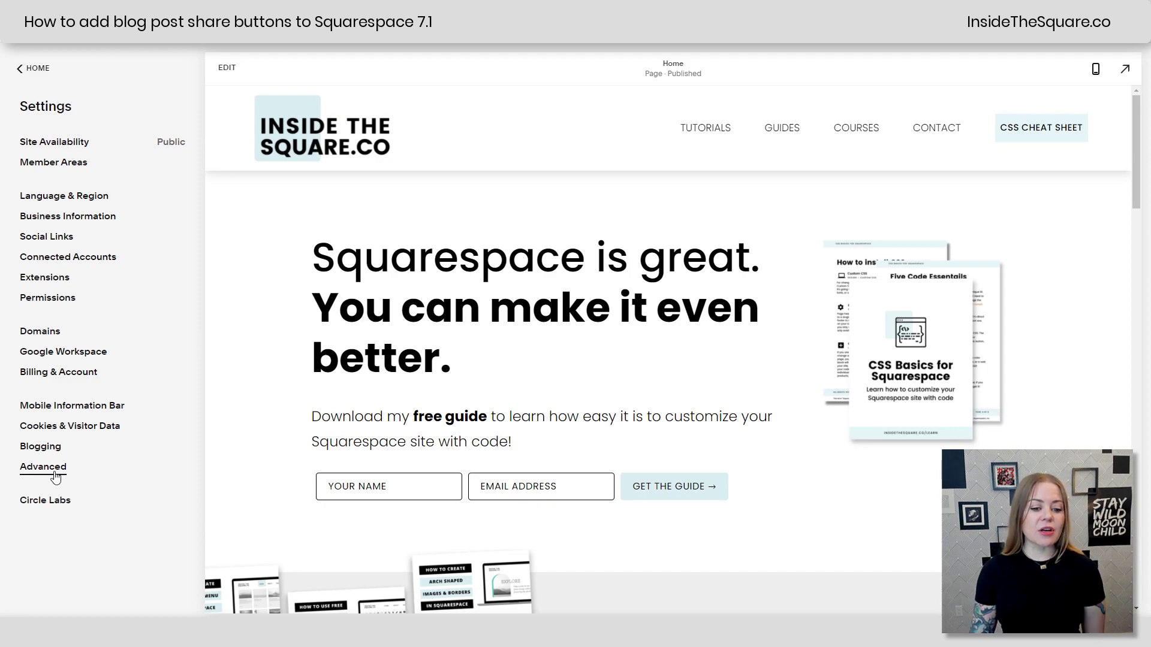
{"action": "left_click", "coordinate": [63, 469]}
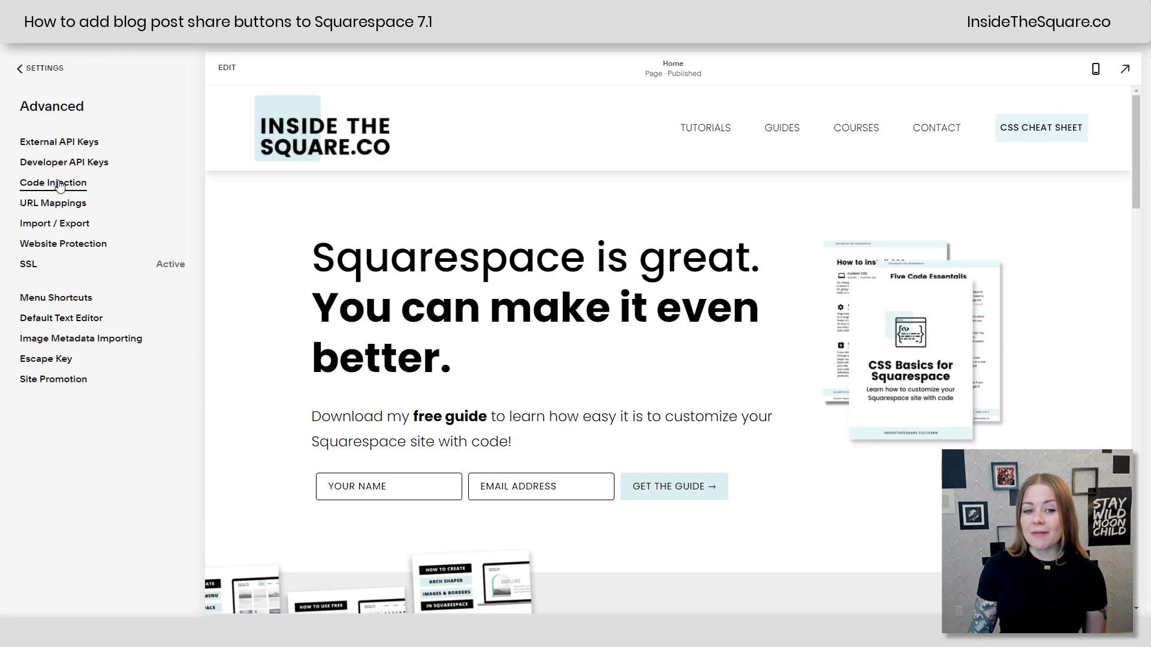
{"action": "left_click", "coordinate": [59, 184]}
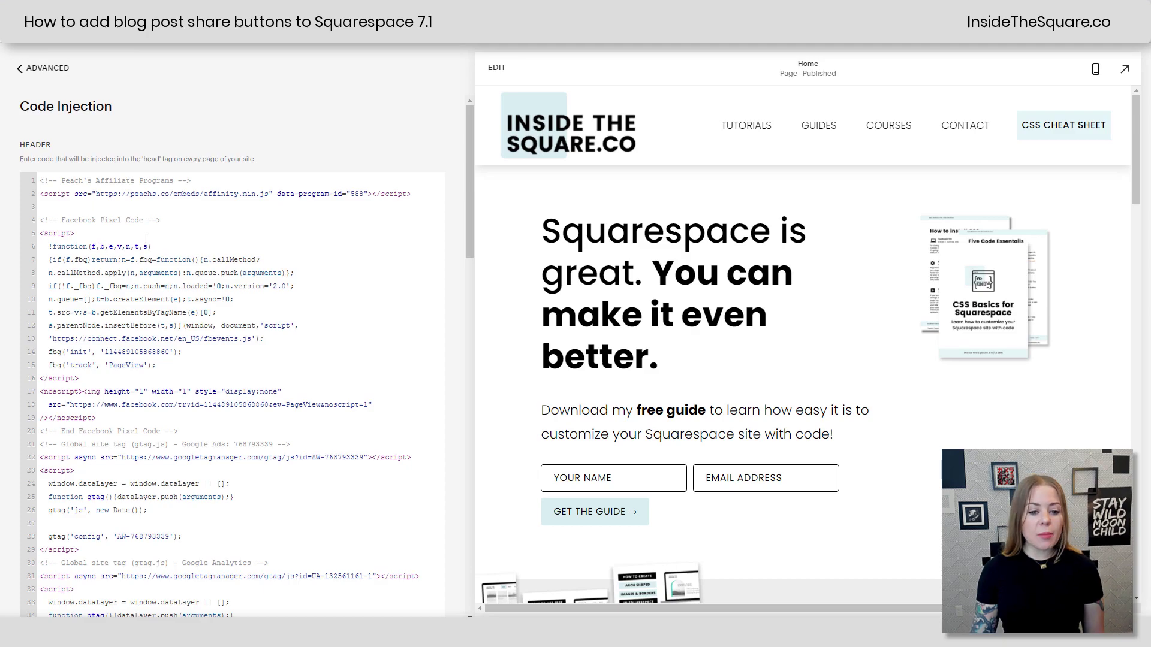
{"action": "scroll", "coordinate": [145, 238], "scroll_direction": "down", "scroll_amount": 5}
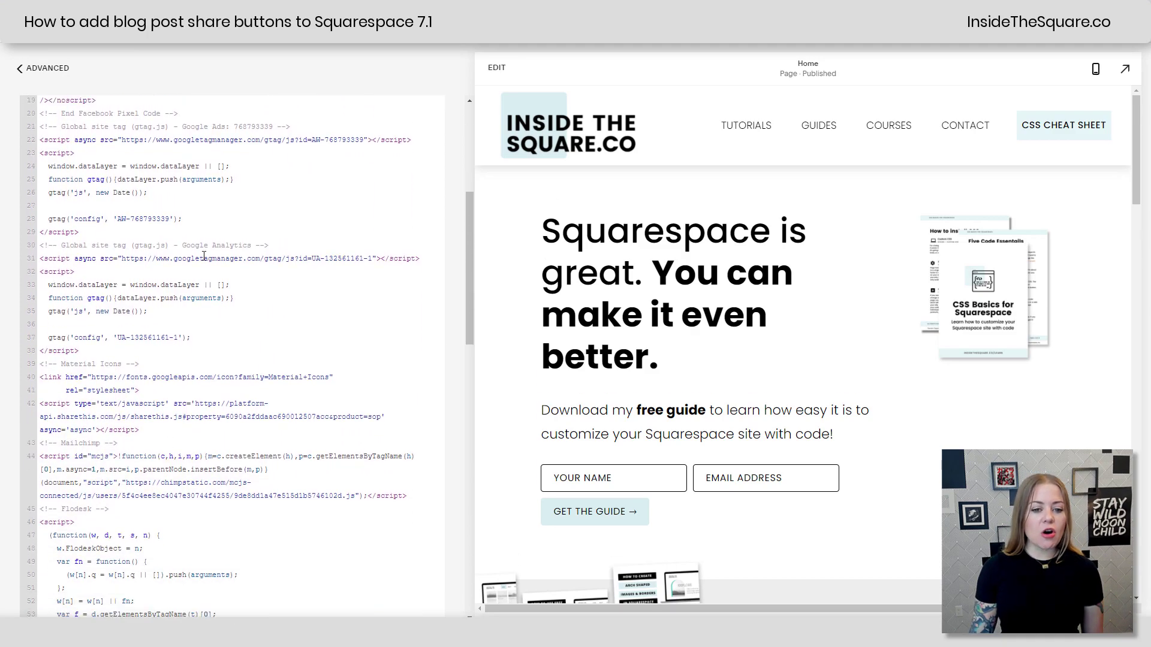
{"action": "scroll", "coordinate": [231, 245], "scroll_direction": "down", "scroll_amount": 1}
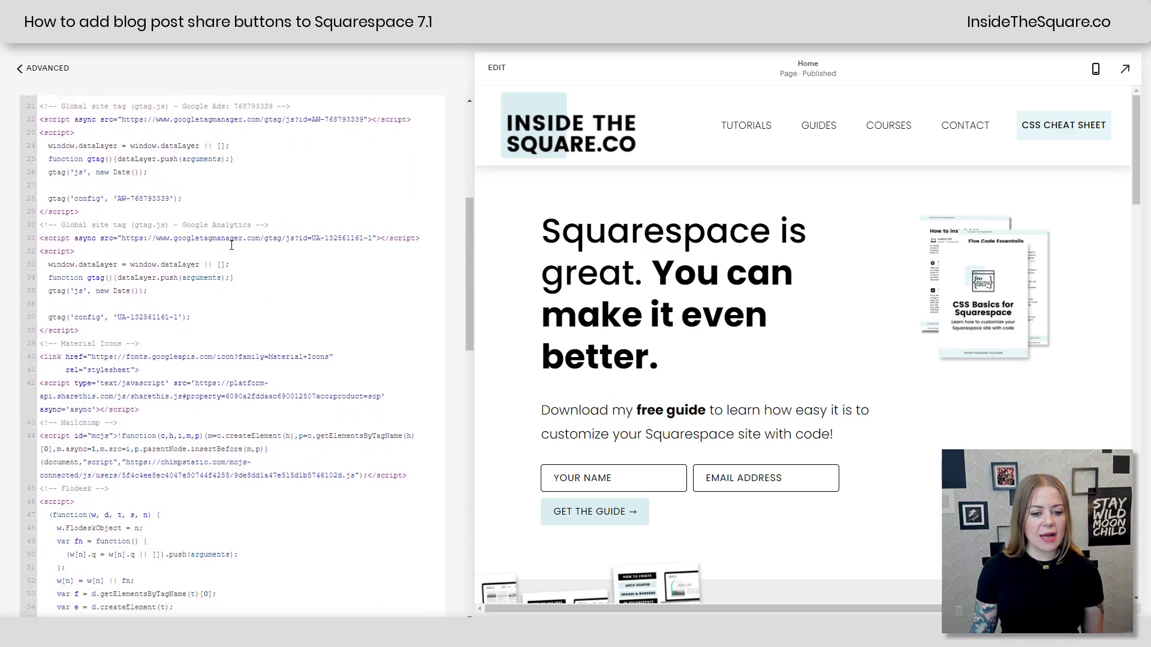
{"action": "scroll", "coordinate": [231, 245], "scroll_direction": "down", "scroll_amount": 5}
Step: Append a '<!-- ShareThis -->' comment and the pasted ShareThis script to Header, then save
{"action": "right_click", "coordinate": [231, 246]}
{"action": "left_click", "coordinate": [157, 351]}
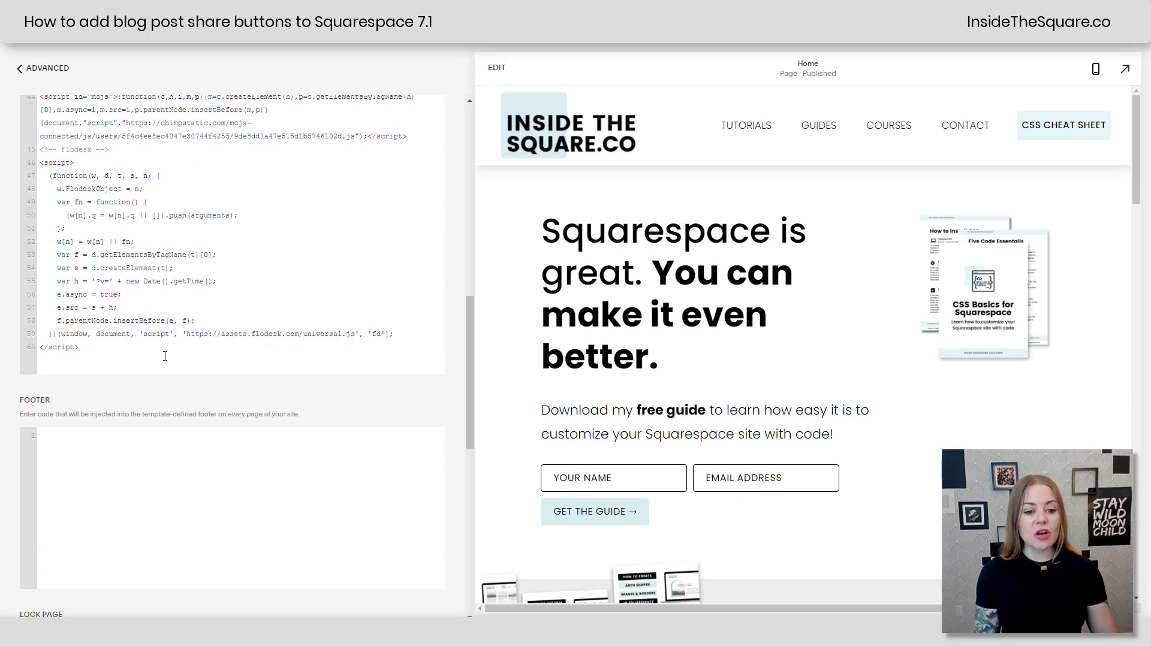
{"action": "key", "text": "Return"}
{"action": "key", "text": "Return"}
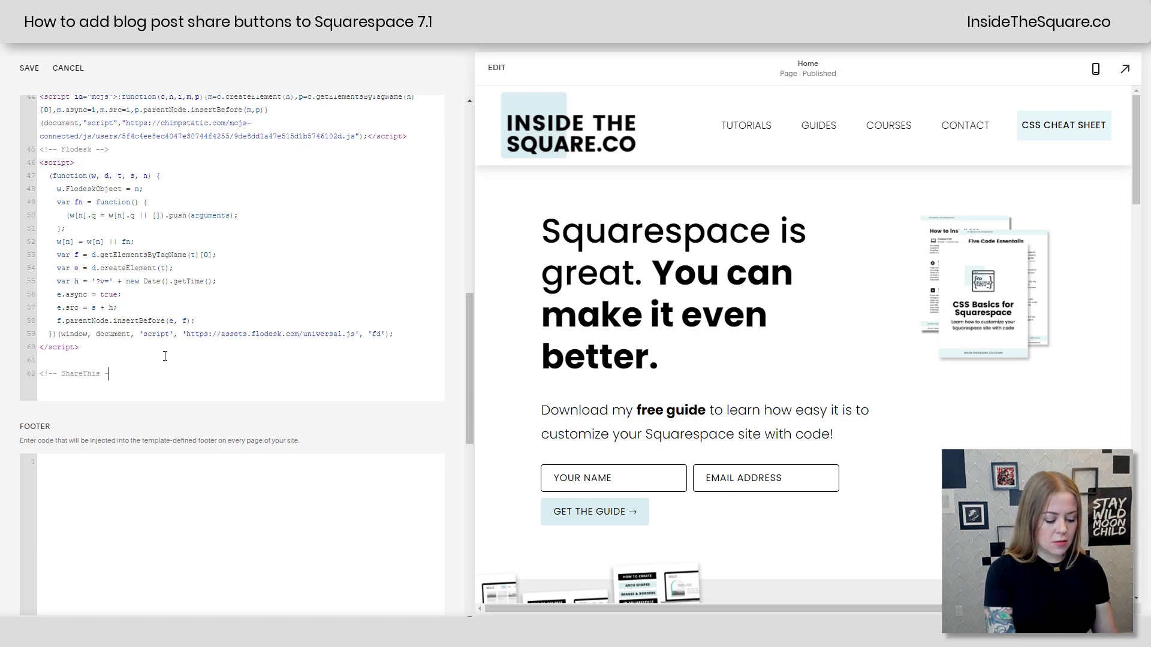
{"action": "key", "text": "Return"}
{"action": "key", "text": "ctrl+v"}
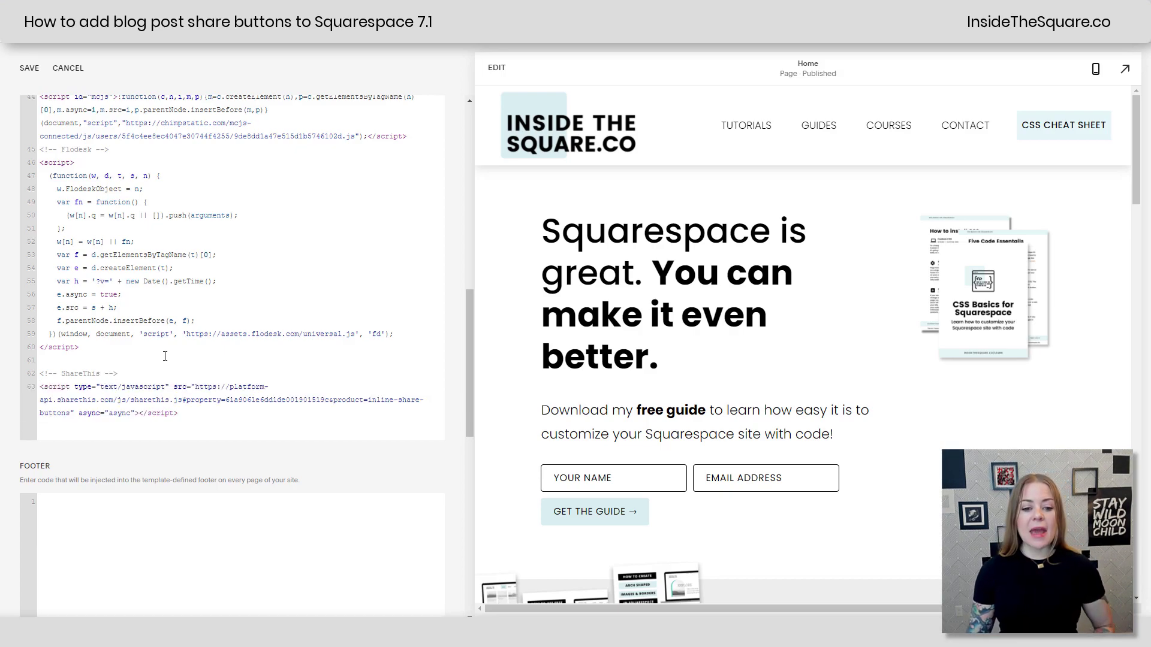
{"action": "scroll", "coordinate": [165, 356], "scroll_direction": "down", "scroll_amount": 3}
{"action": "left_click", "coordinate": [29, 69]}
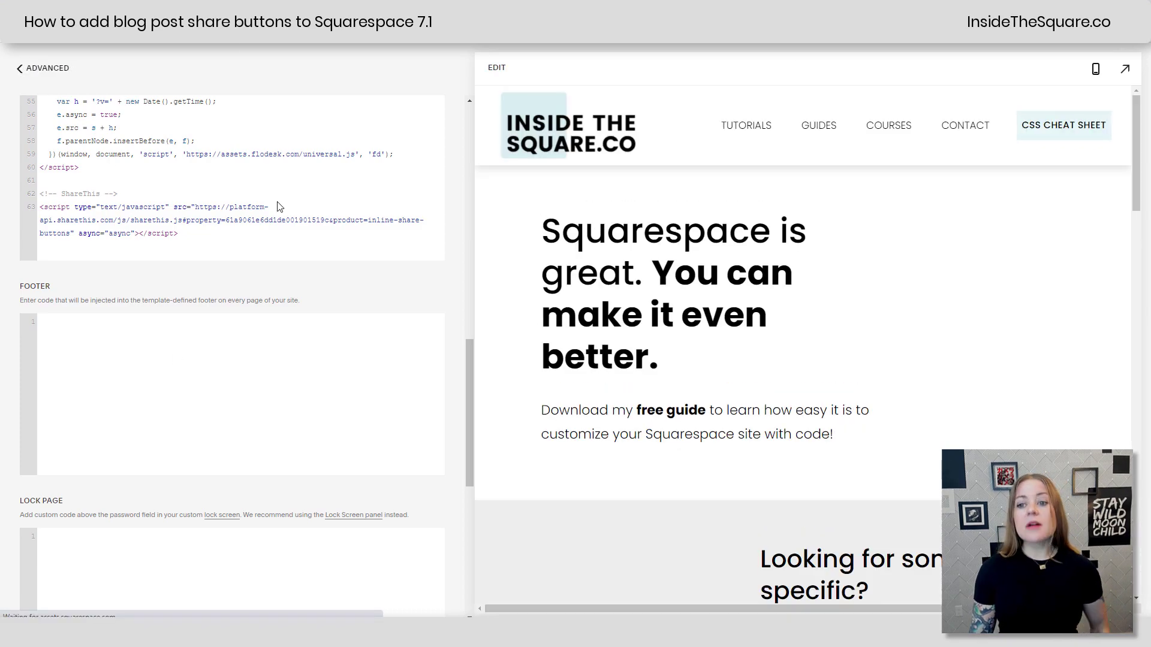
Step: Select the placement code <div class="sharethis-inline-share-buttons"></div> from ShareThis's step 3
{"action": "triple_click", "coordinate": [51, 206]}
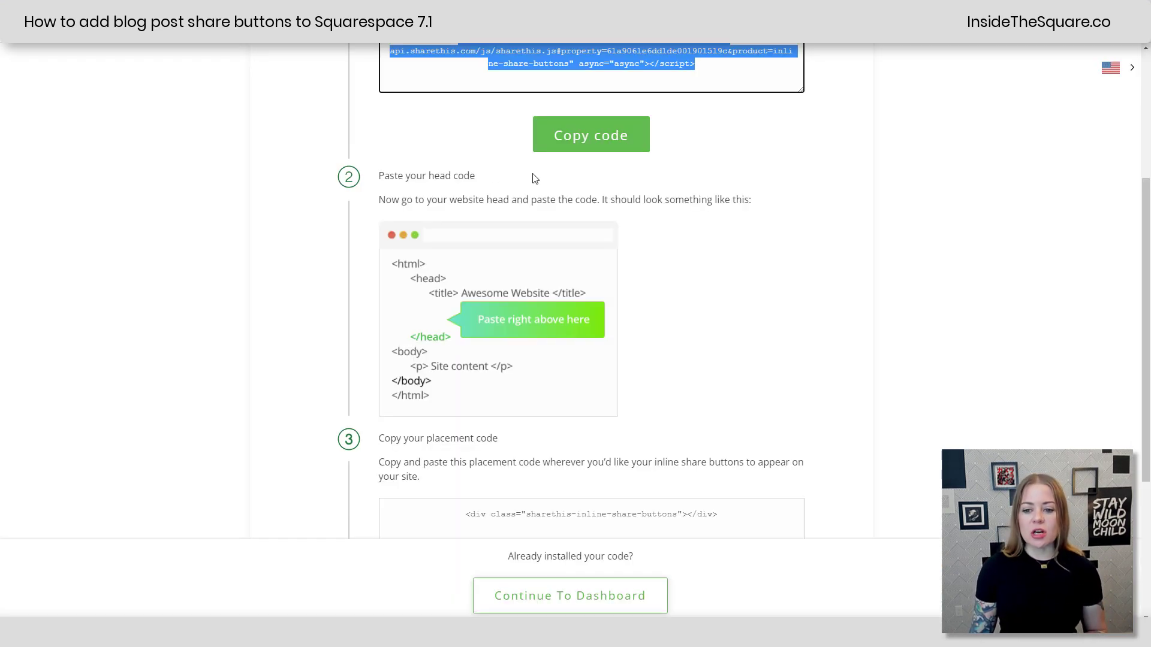
{"action": "scroll", "coordinate": [624, 396], "scroll_direction": "down", "scroll_amount": 4}
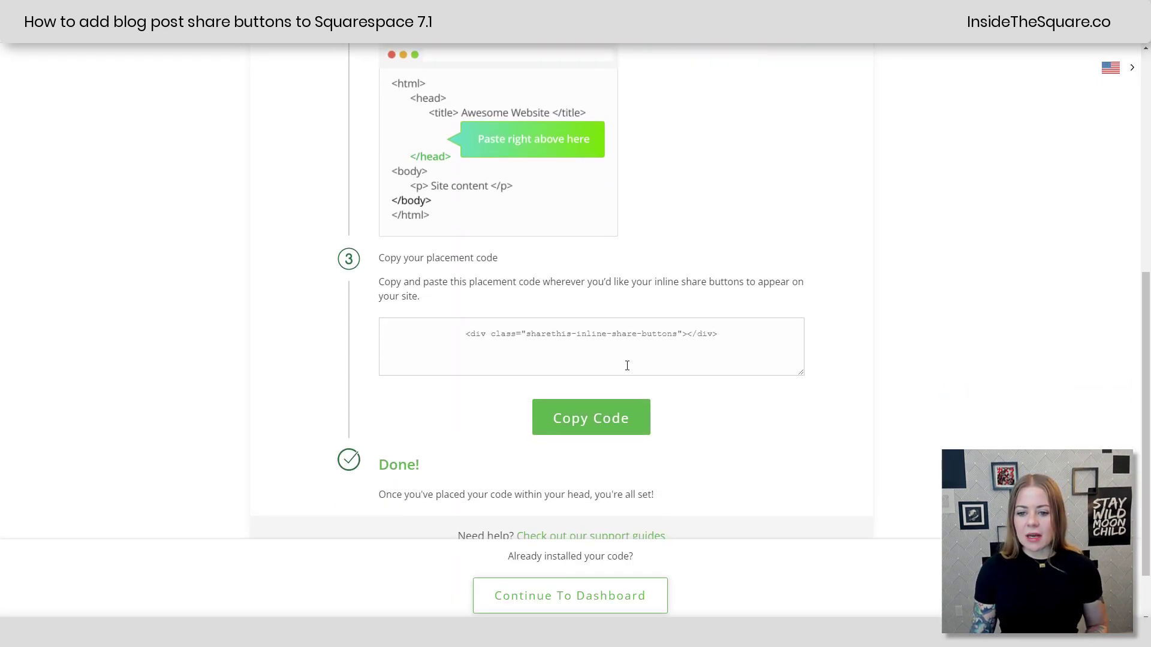
{"action": "left_click_drag", "start_coordinate": [459, 280], "coordinate": [789, 285]}
{"action": "key", "text": "ctrl+c"}
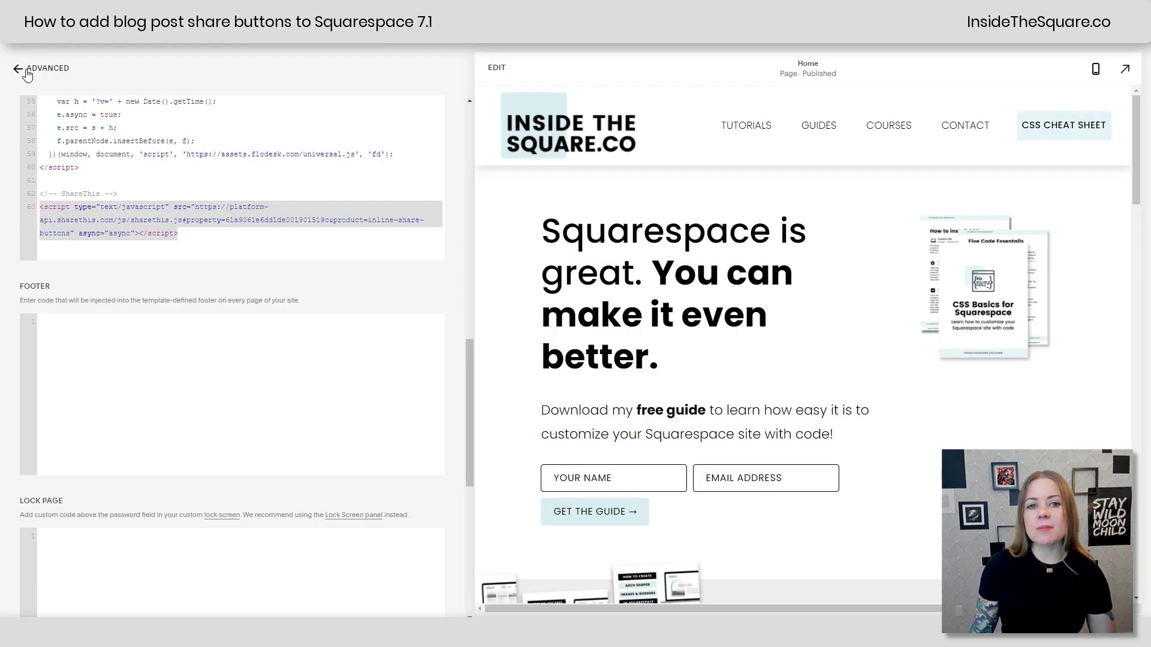
Step: Back out to Pages and open the social-icons post in the Setup & Settings blog
{"action": "left_click", "coordinate": [27, 71]}
{"action": "left_click", "coordinate": [28, 71]}
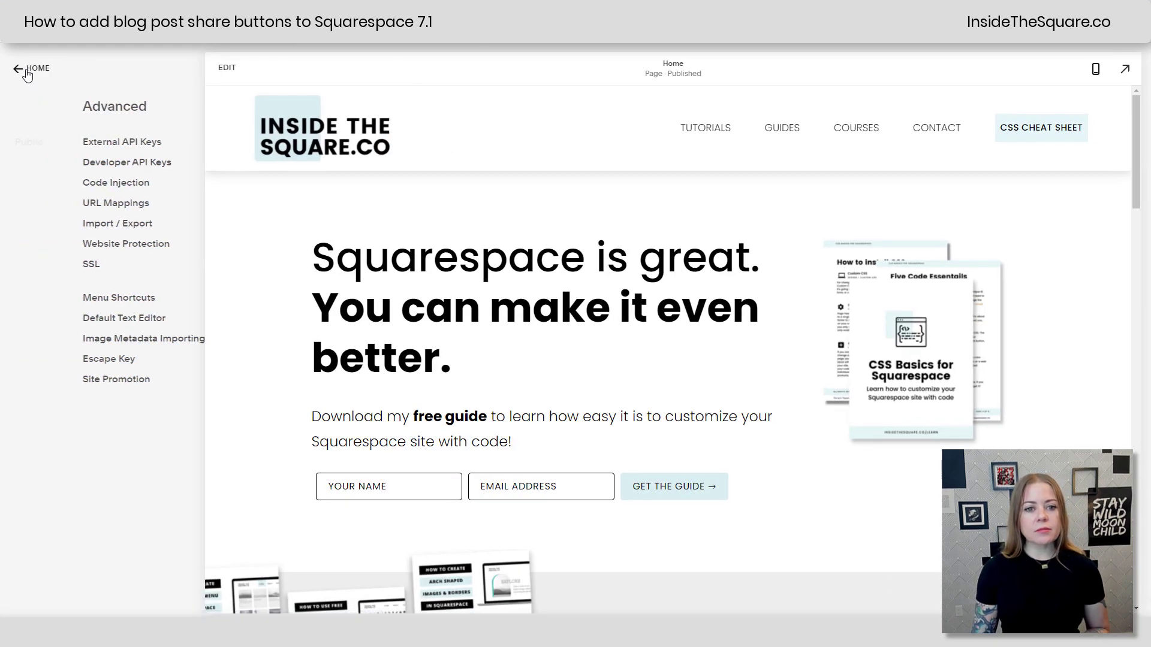
{"action": "left_click", "coordinate": [36, 70]}
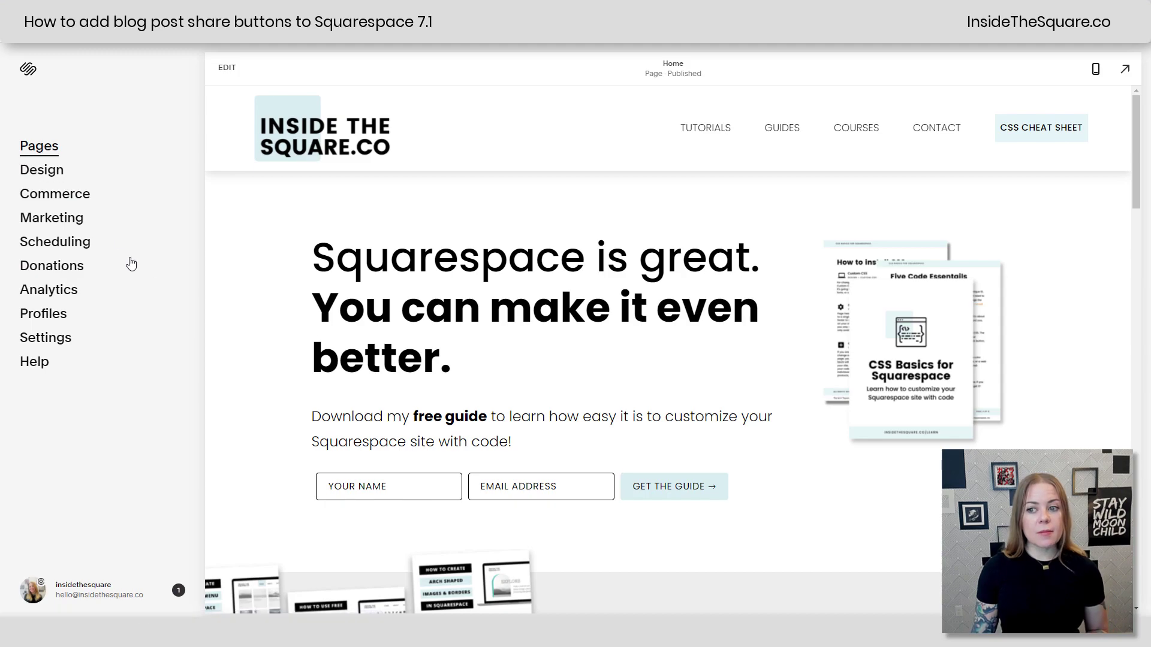
{"action": "left_click", "coordinate": [40, 148]}
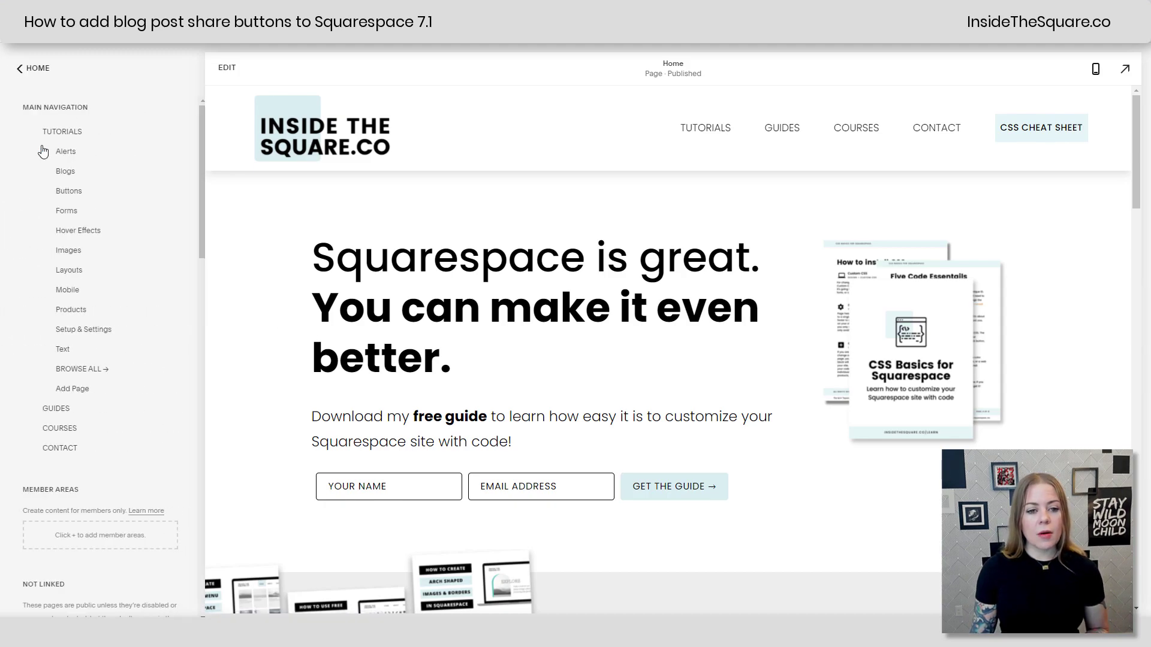
{"action": "left_click", "coordinate": [95, 330]}
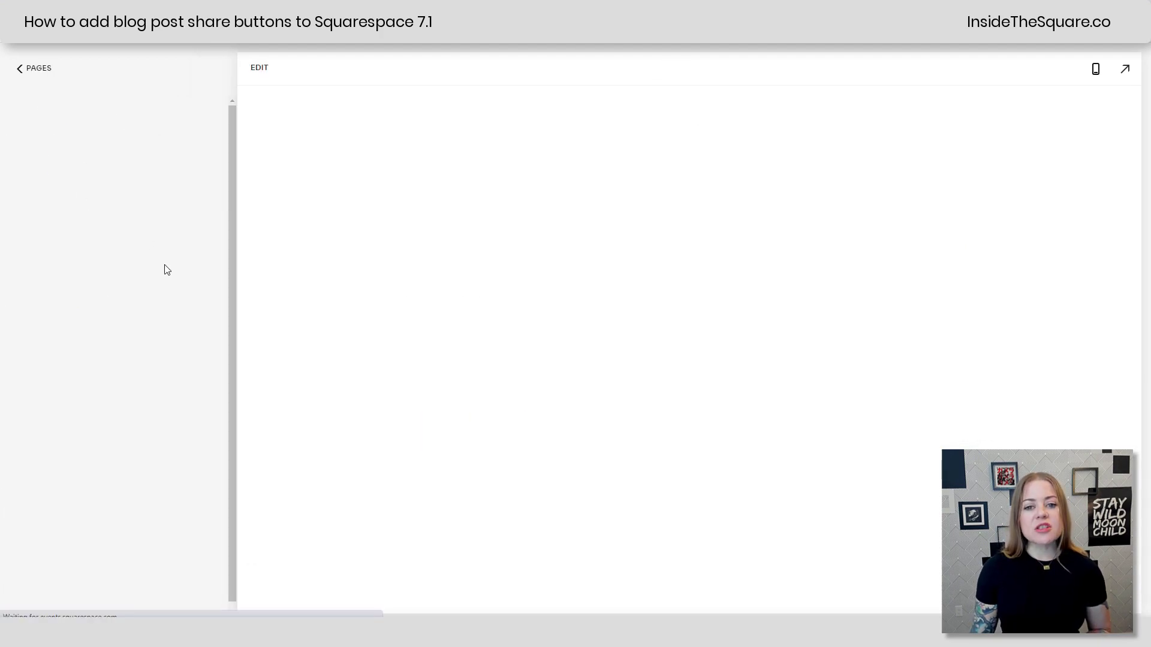
{"action": "left_click", "coordinate": [135, 229]}
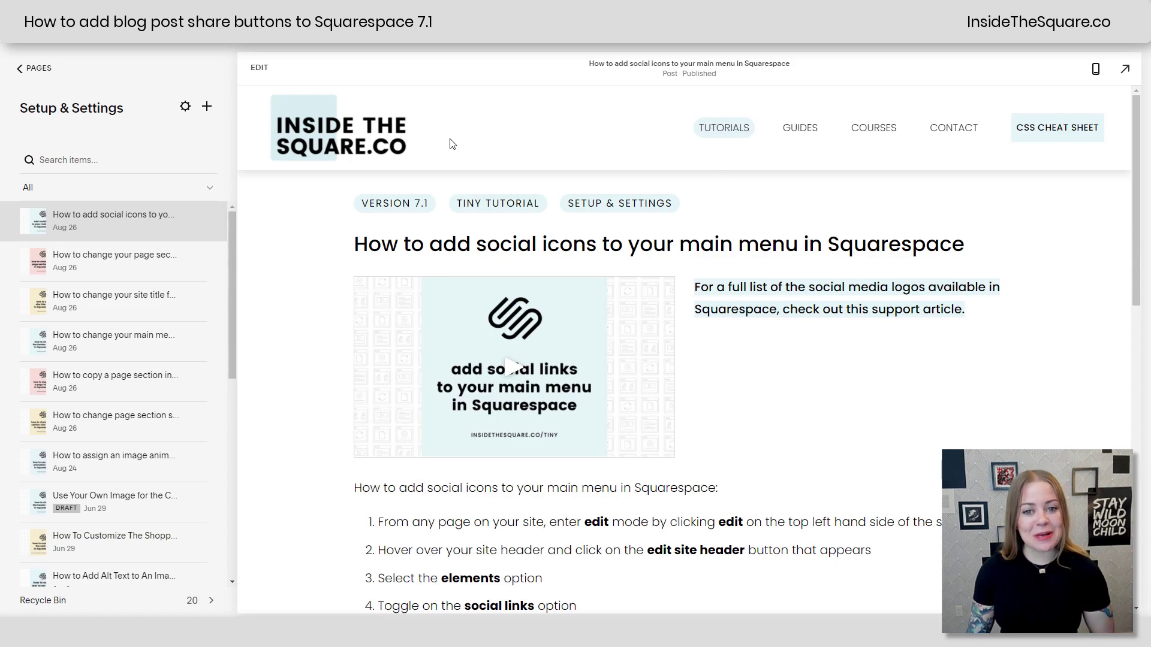
Step: Edit the post and insert a Code block below the steps list
{"action": "left_click", "coordinate": [259, 68]}
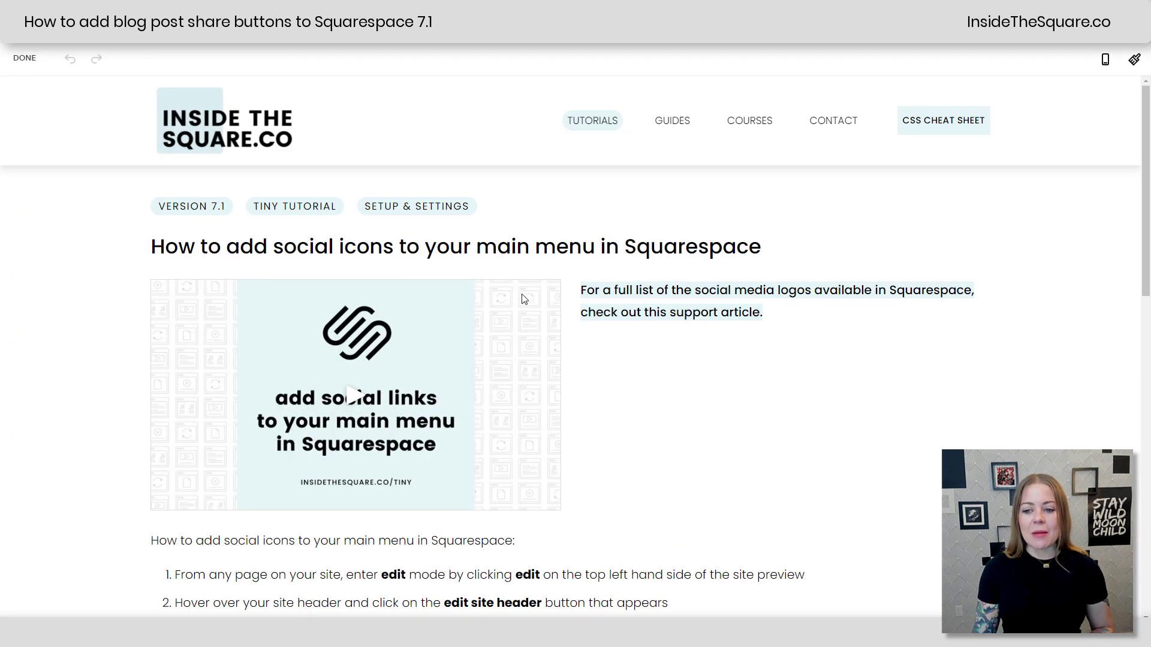
{"action": "scroll", "coordinate": [743, 407], "scroll_direction": "down", "scroll_amount": 5}
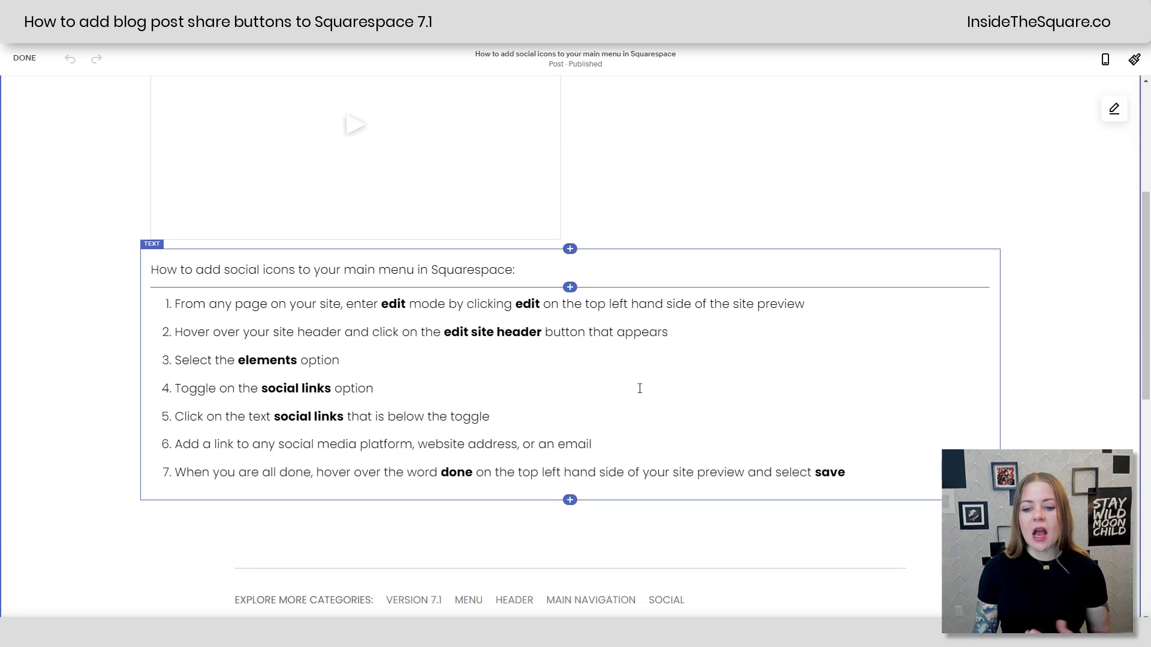
{"action": "scroll", "coordinate": [640, 388], "scroll_direction": "down", "scroll_amount": 2}
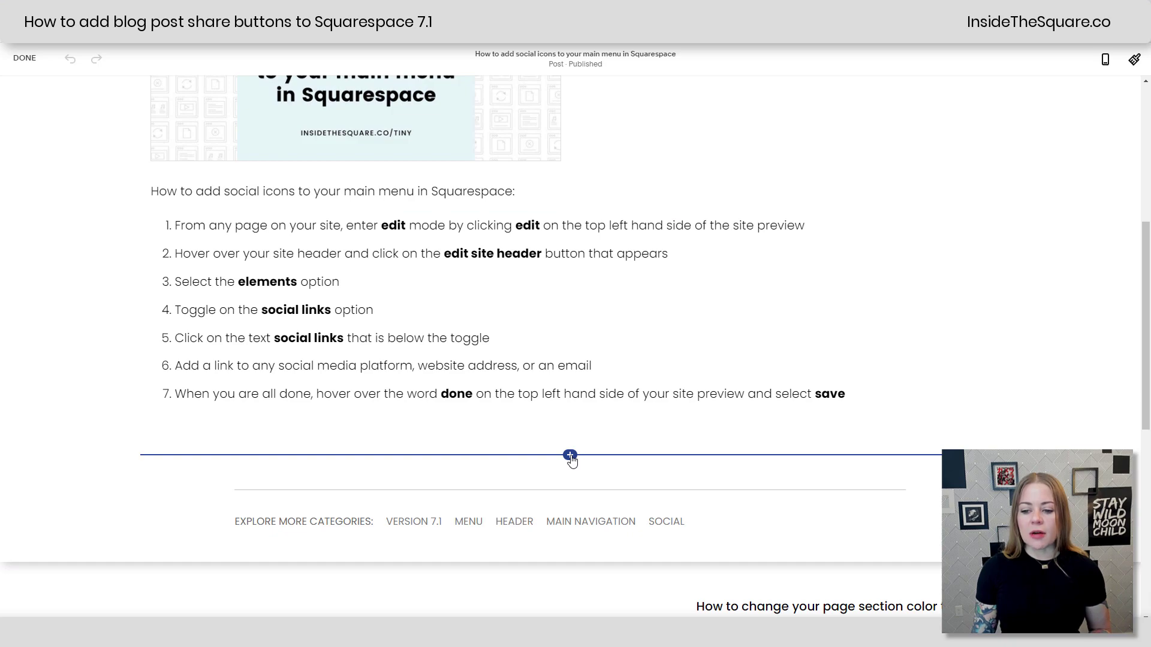
{"action": "left_click", "coordinate": [570, 457]}
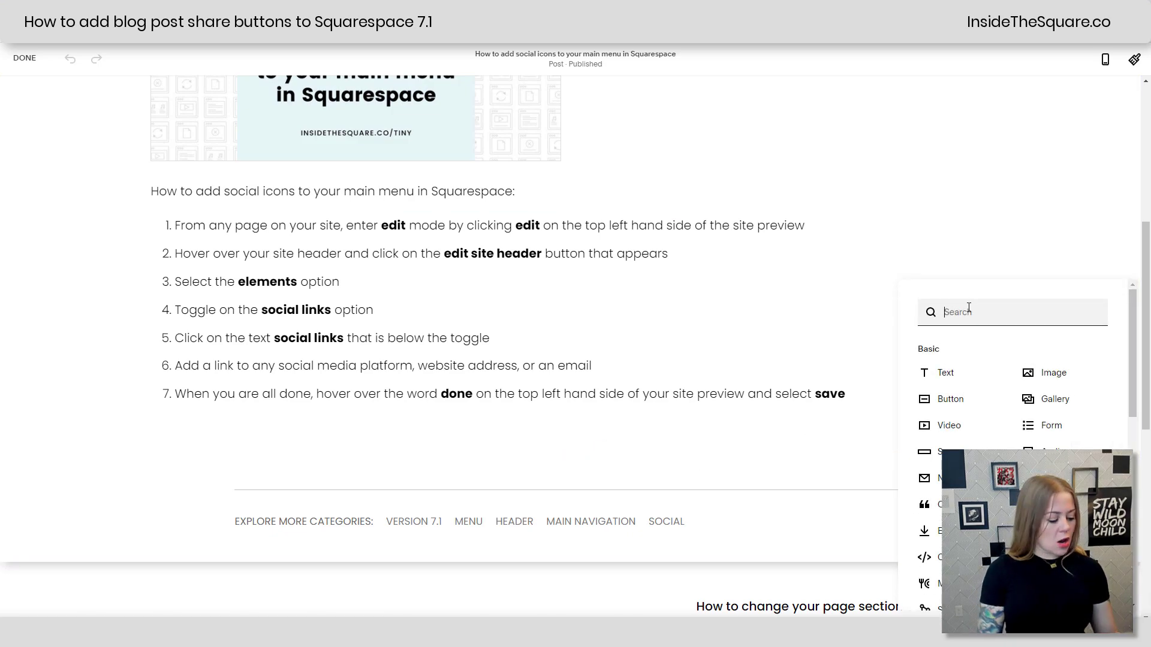
{"action": "type", "text": "code"}
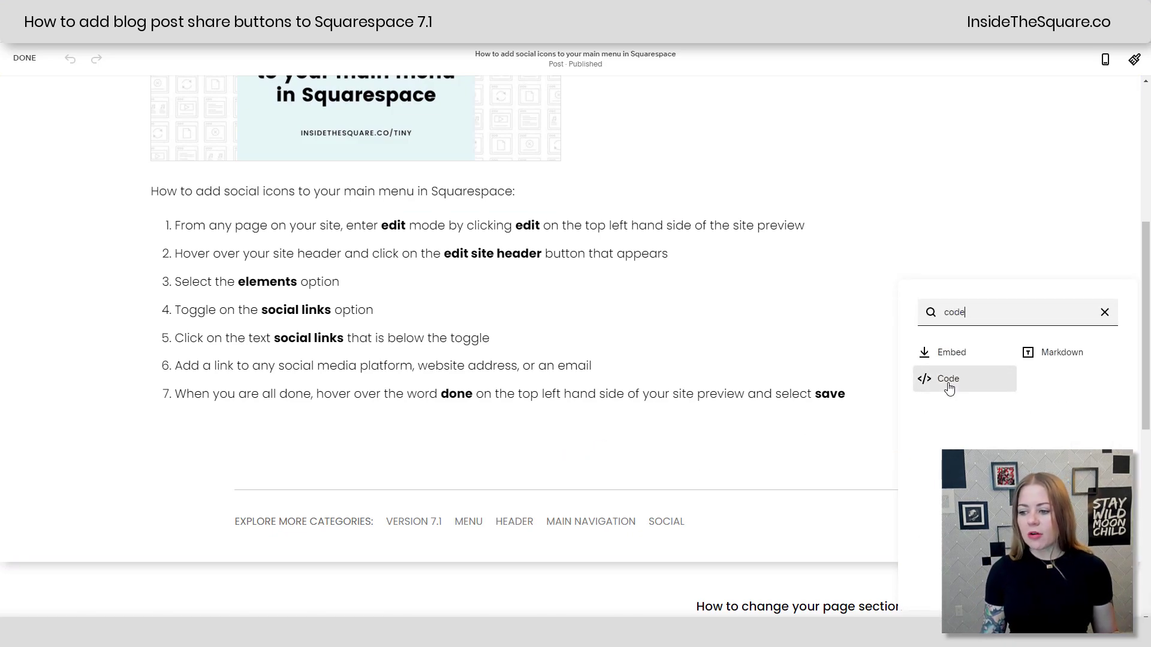
{"action": "left_click", "coordinate": [948, 379]}
Step: Replace the Code block's placeholder with the share-buttons div and save the post
{"action": "key", "text": "ctrl+a"}
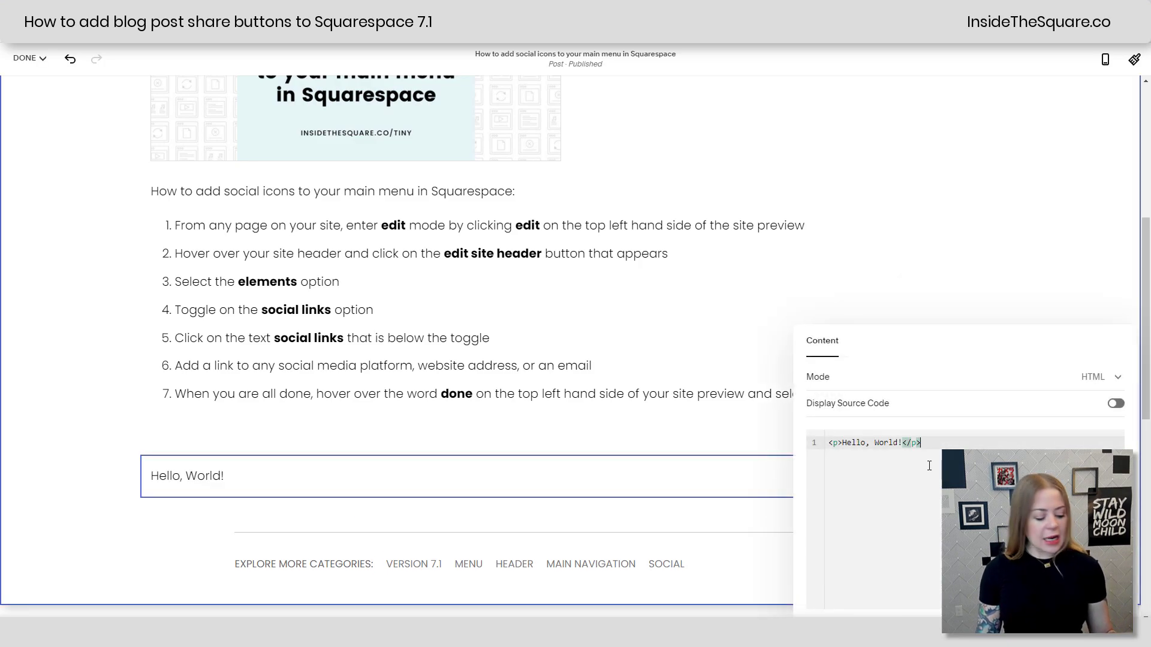
{"action": "key", "text": "ctrl+v"}
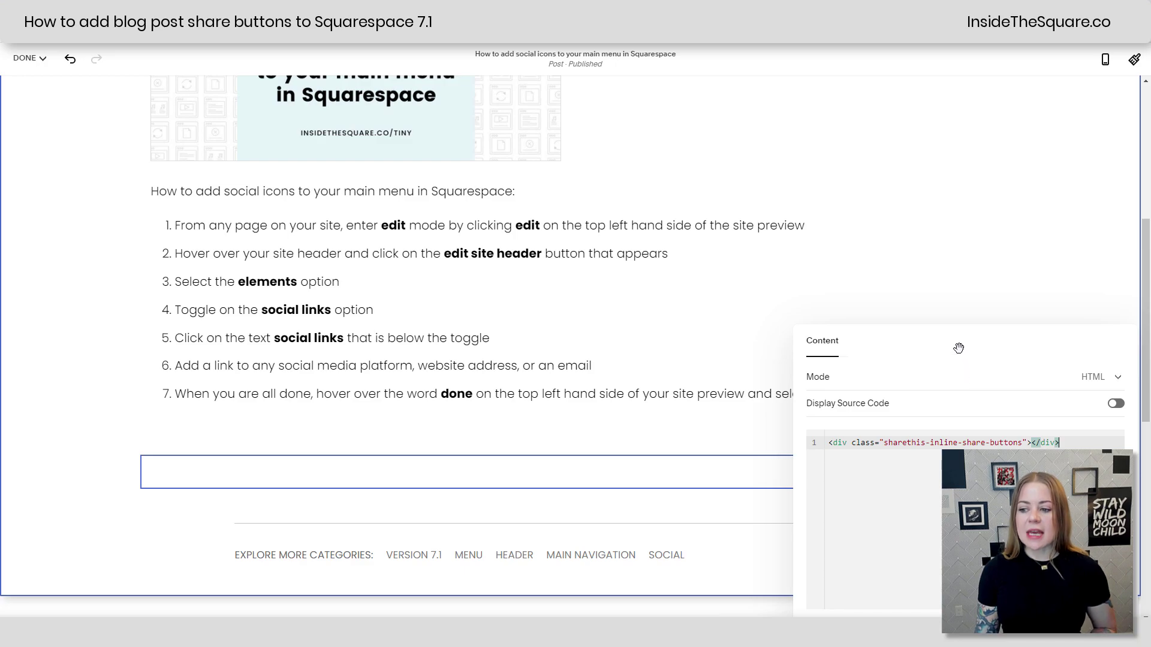
{"action": "left_click_drag", "start_coordinate": [958, 343], "coordinate": [840, 254]}
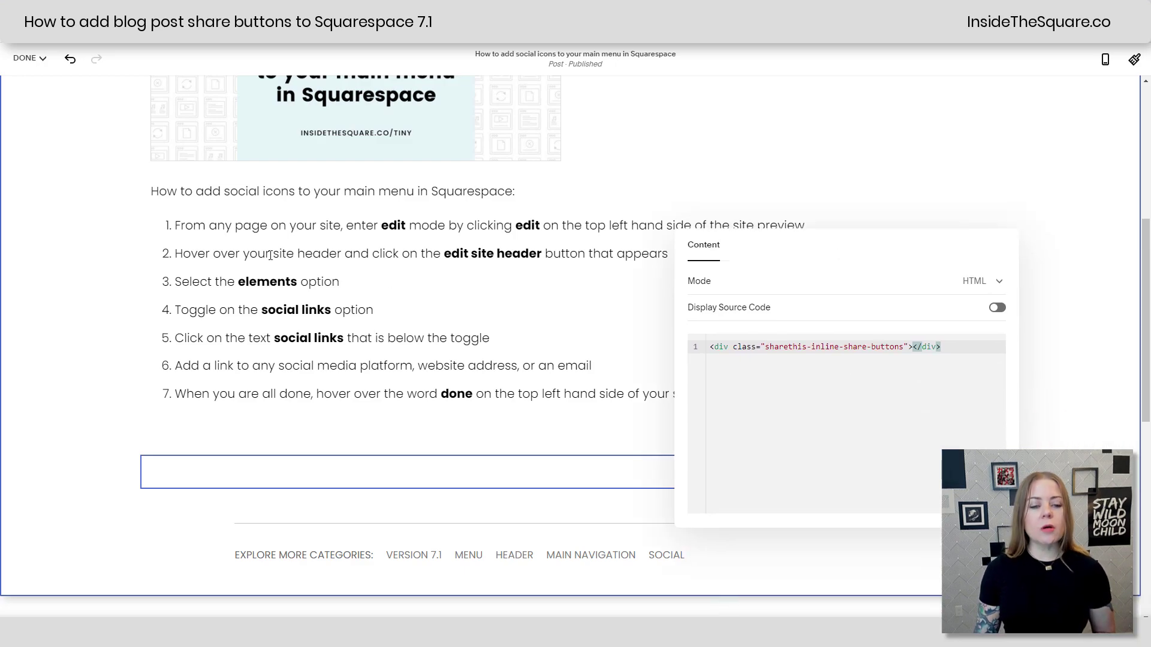
{"action": "mouse_move", "coordinate": [25, 58]}
{"action": "left_click", "coordinate": [29, 78]}
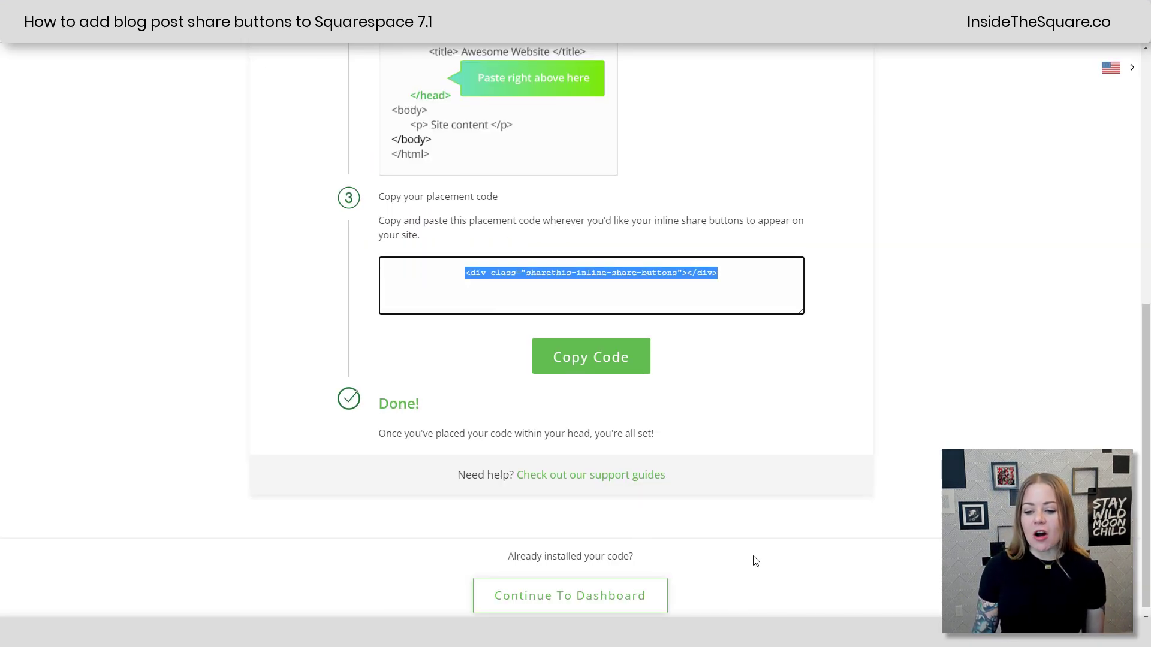
{"action": "scroll", "coordinate": [752, 560], "scroll_direction": "down", "scroll_amount": 1}
{"action": "left_click", "coordinate": [580, 598]}
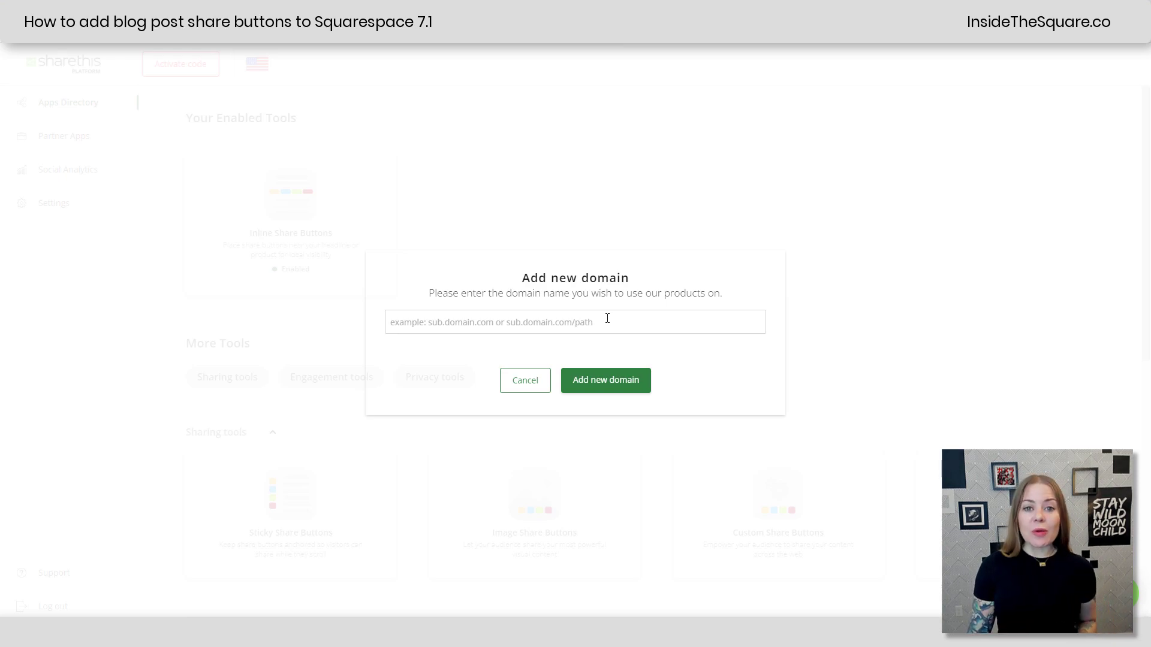
{"action": "left_click", "coordinate": [608, 319]}
{"action": "type", "text": "h"}
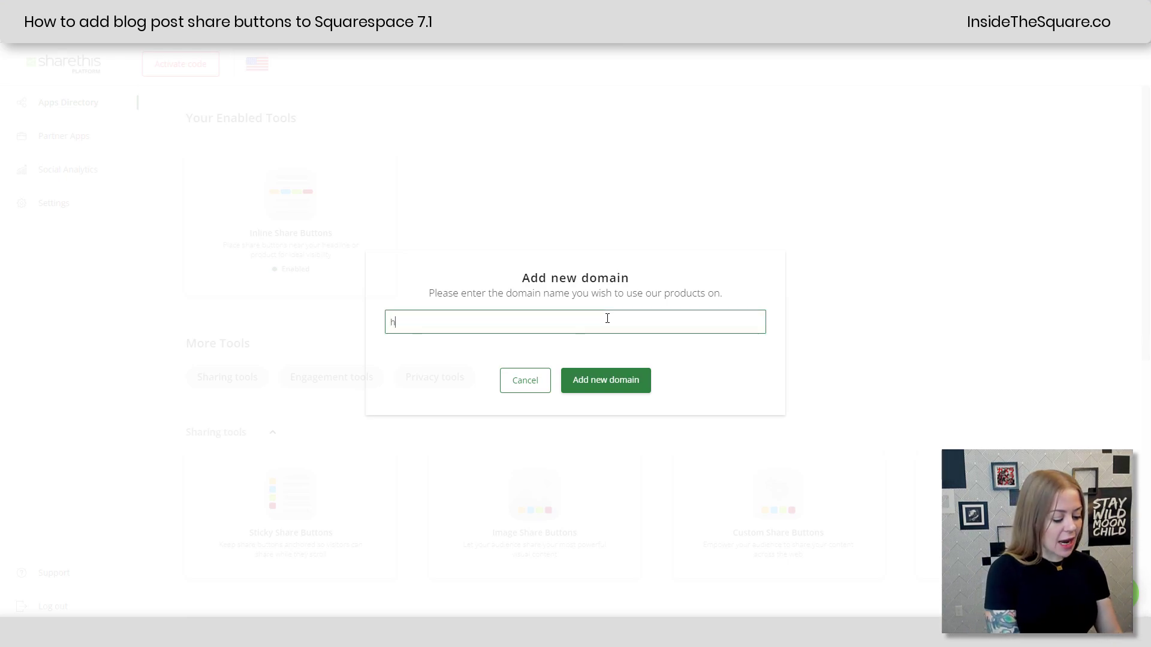
{"action": "type", "text": "ttps://insidethesquare.co"}
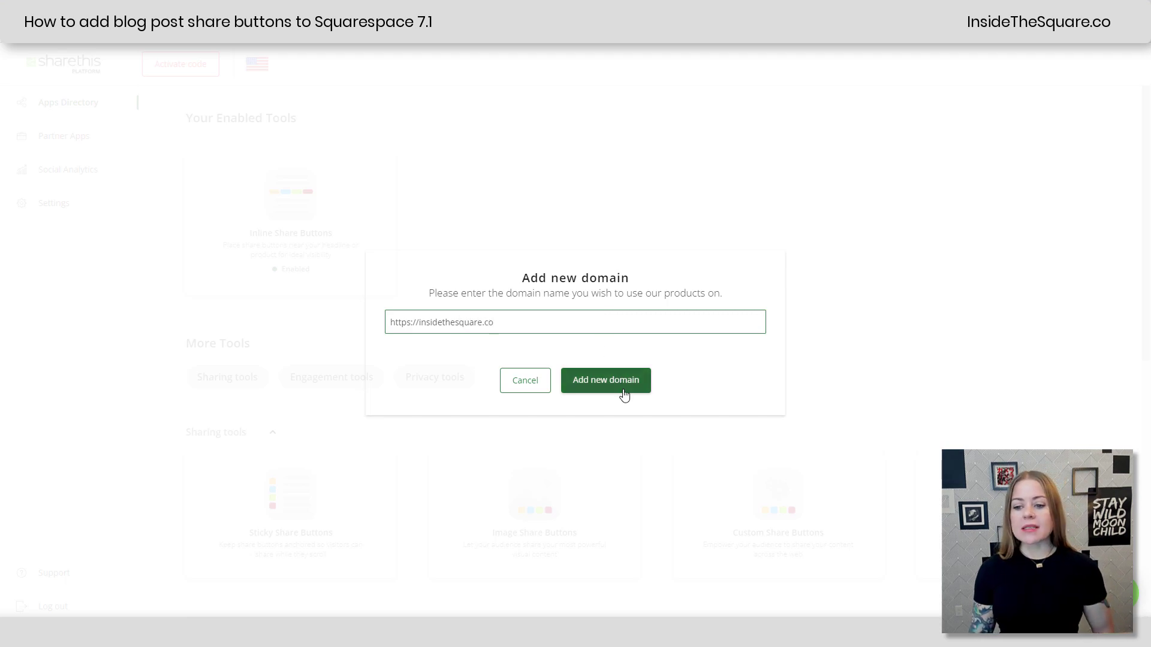
{"action": "left_click", "coordinate": [618, 387]}
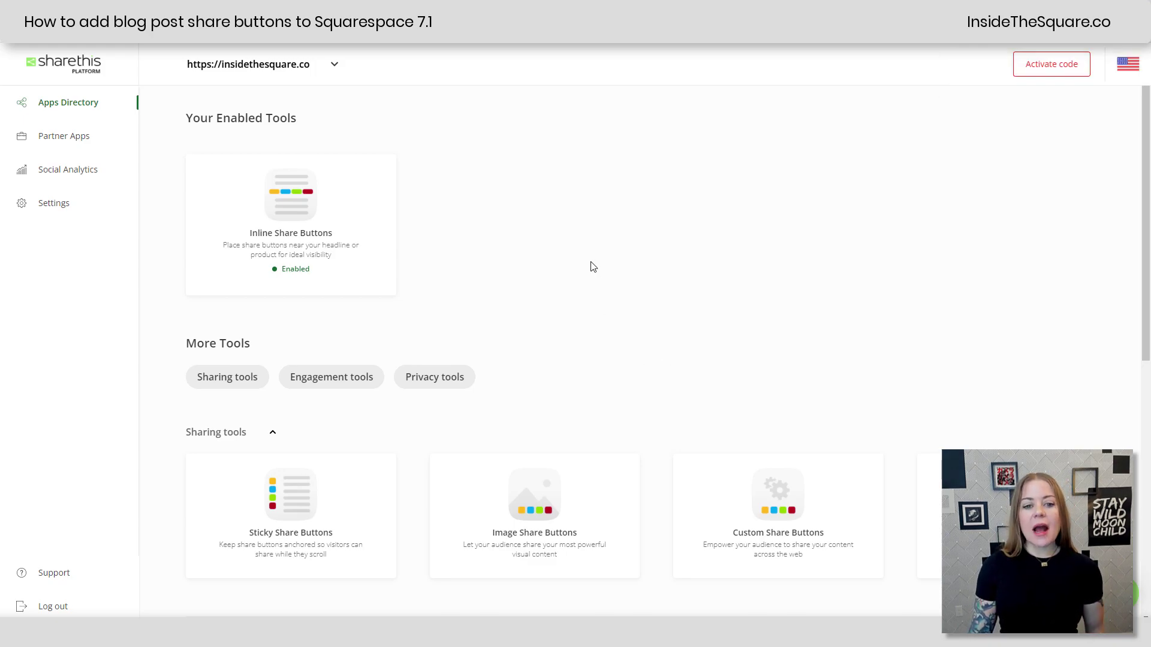
{"action": "left_click", "coordinate": [1025, 65]}
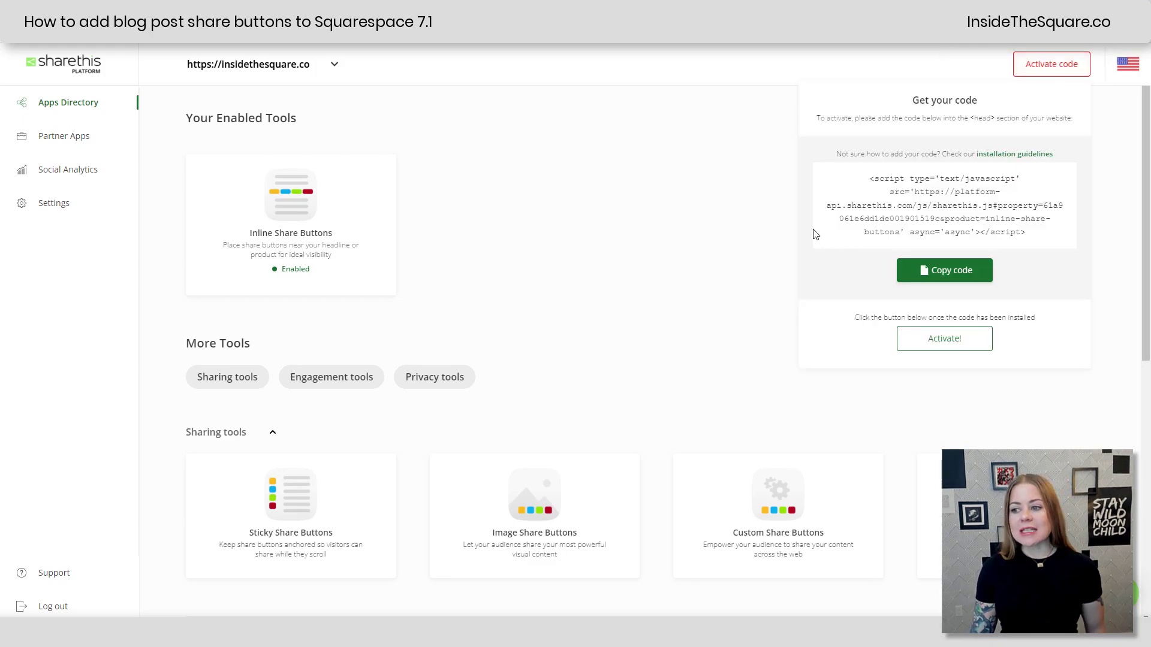
{"action": "left_click", "coordinate": [946, 340]}
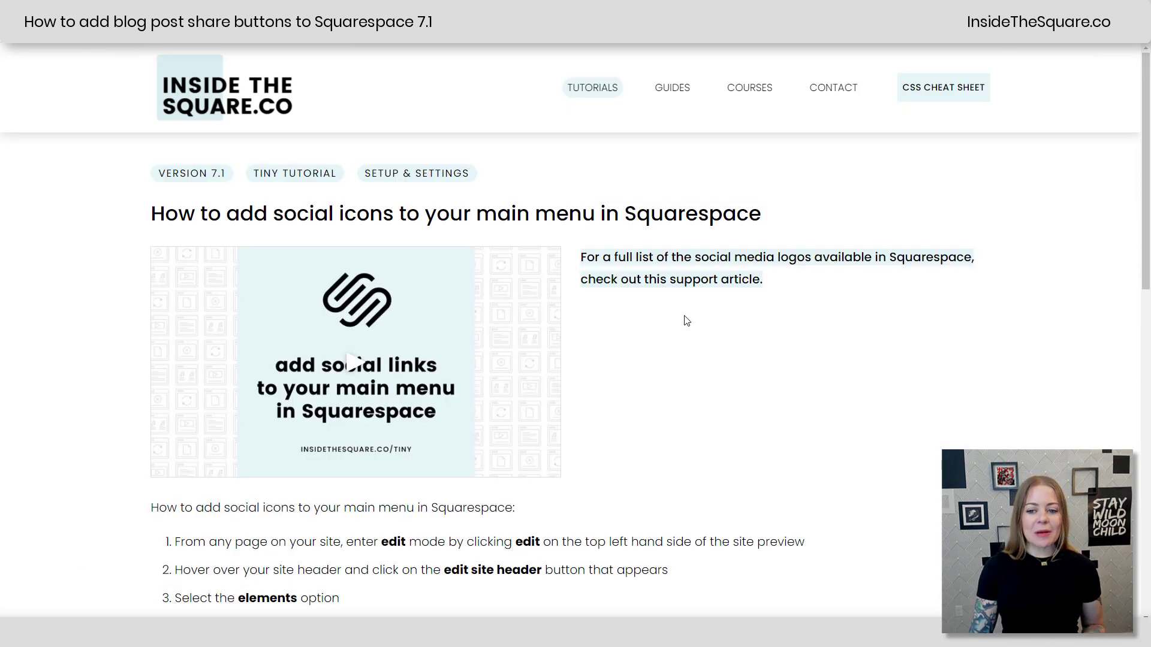
Step: Tweet the live post from its share buttons and centre the prefilled Twitter share window
{"action": "scroll", "coordinate": [608, 338], "scroll_direction": "down", "scroll_amount": 5}
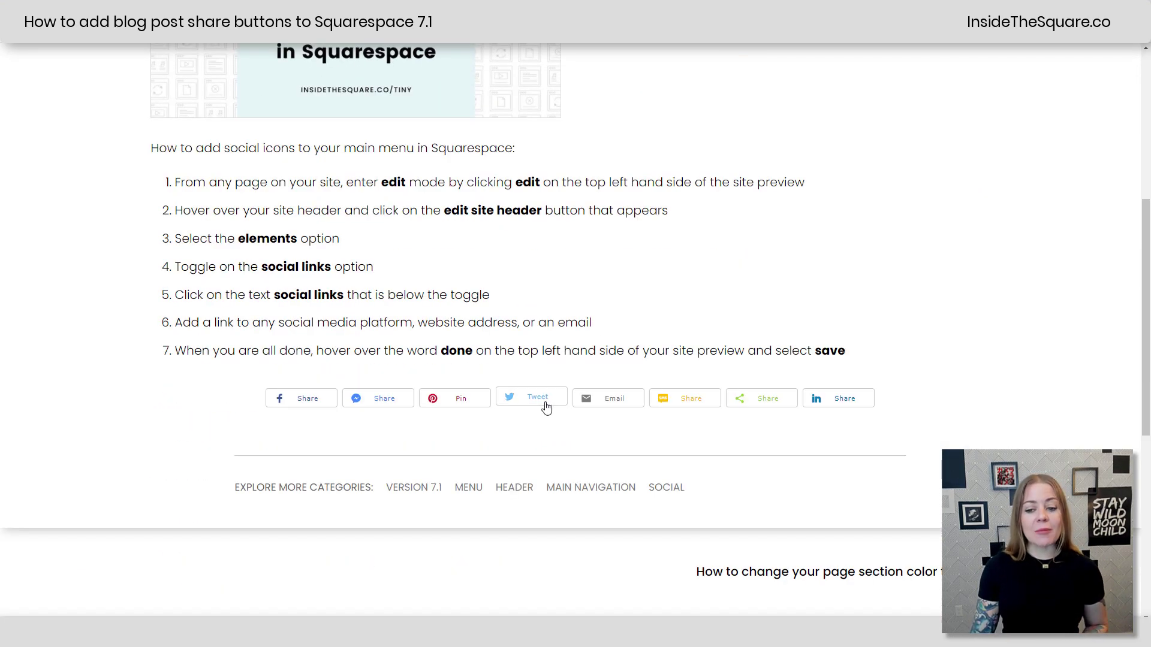
{"action": "left_click", "coordinate": [544, 399]}
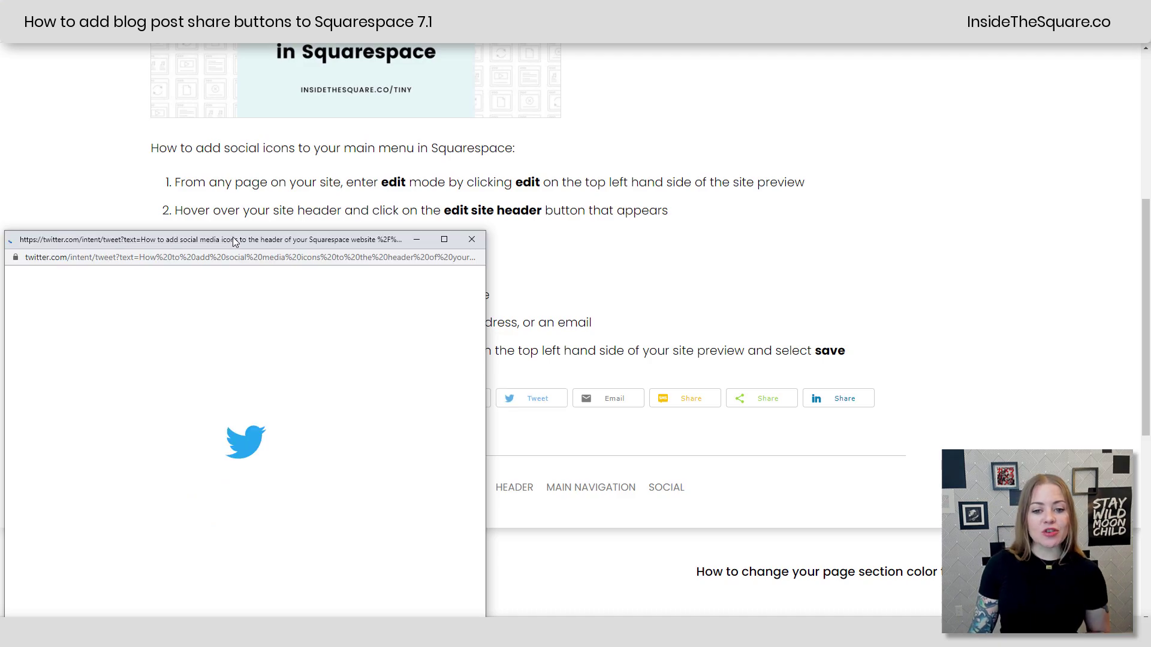
{"action": "left_click_drag", "start_coordinate": [233, 240], "coordinate": [524, 131]}
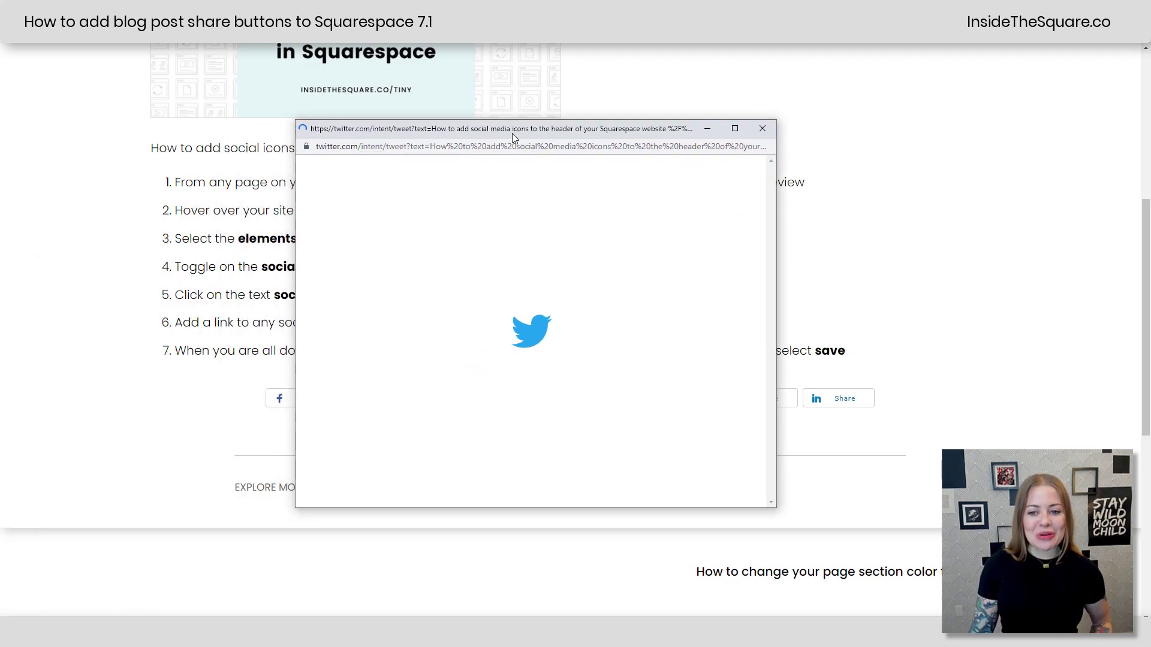